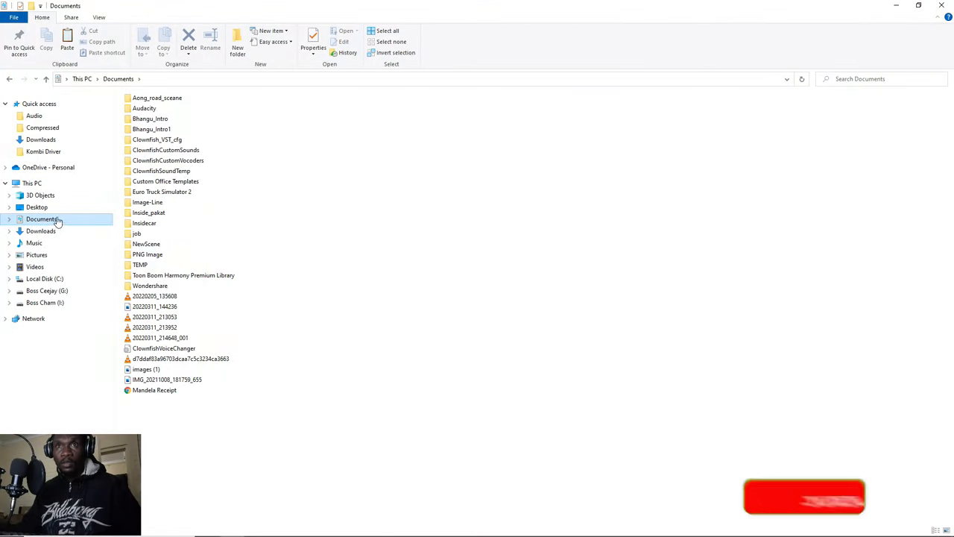
Create a new folder named mod inside the Euro Truck Simulator 2 documents folder.
double_click(180, 195)
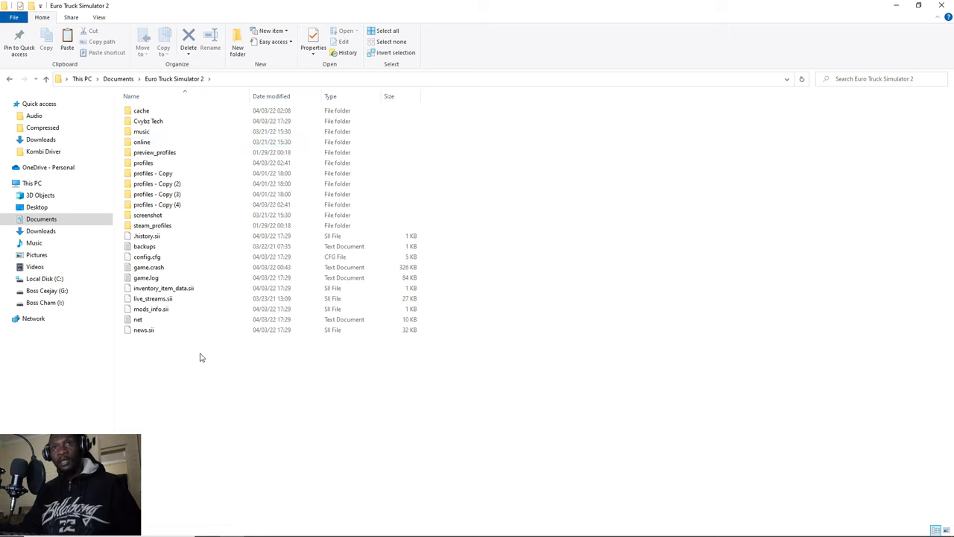
click(239, 41)
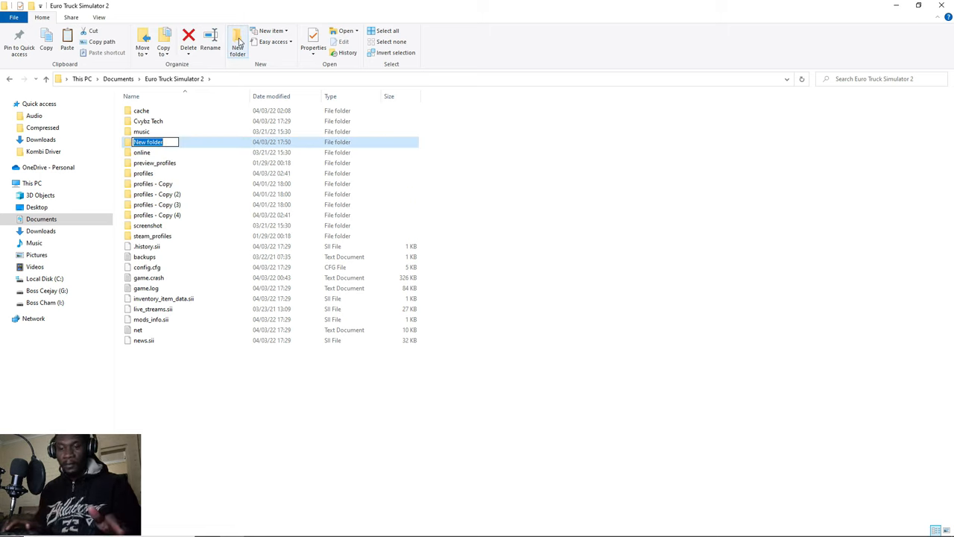
text(mod)
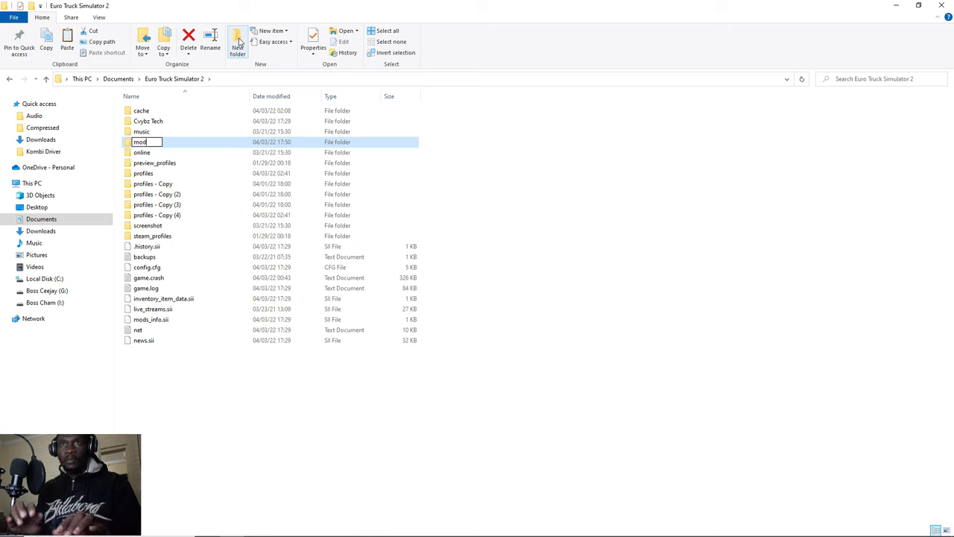
click(485, 165)
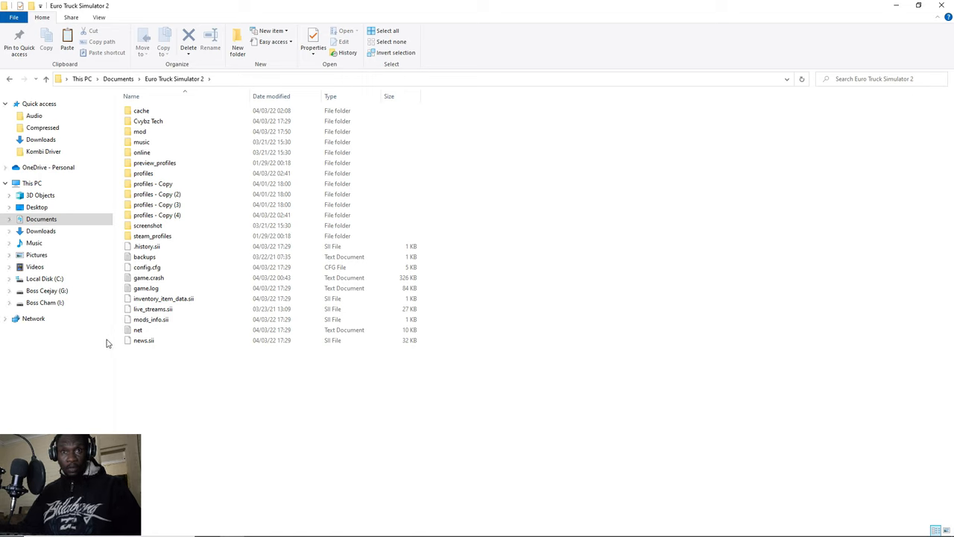
Navigate to I:\Games\Euro Truck Simulator 2\bin\win_x64.
click(45, 302)
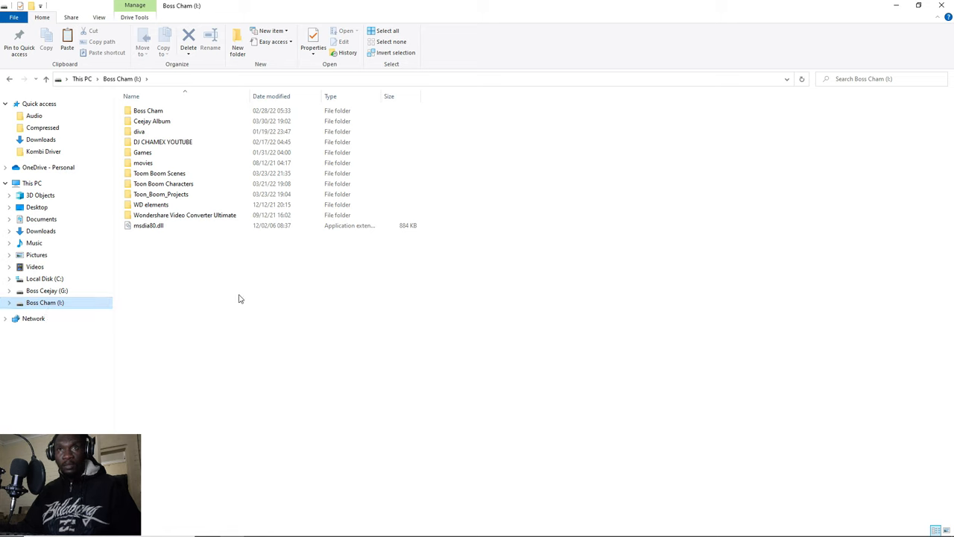
double_click(145, 152)
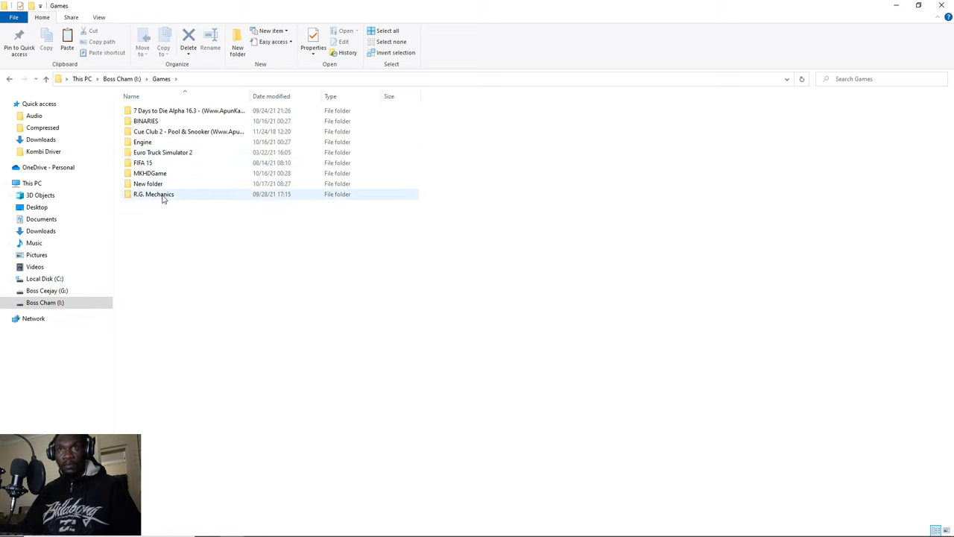
double_click(171, 152)
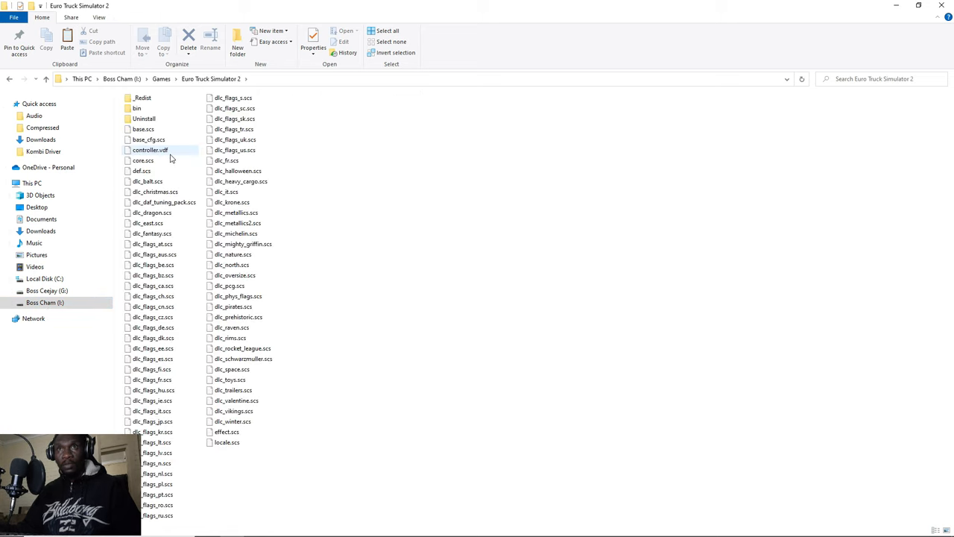
double_click(137, 109)
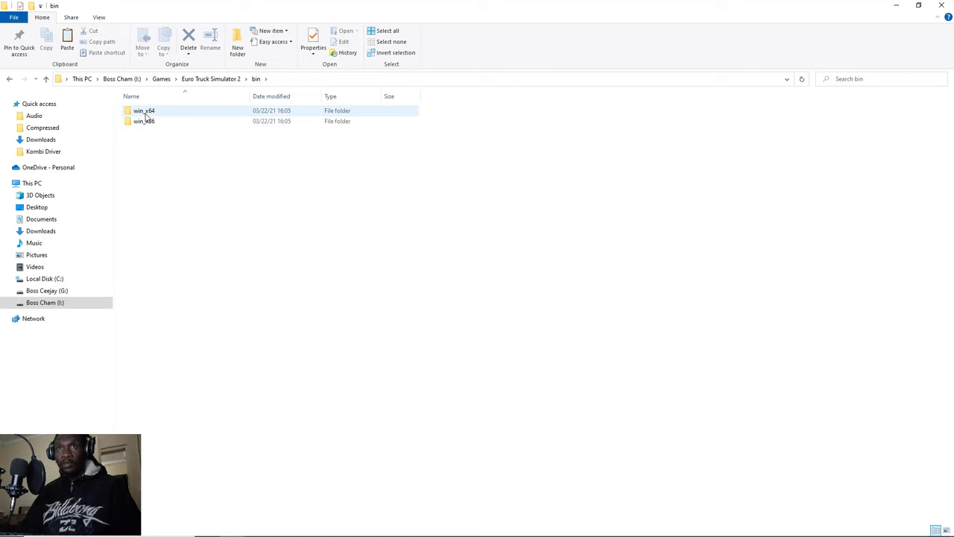
double_click(145, 111)
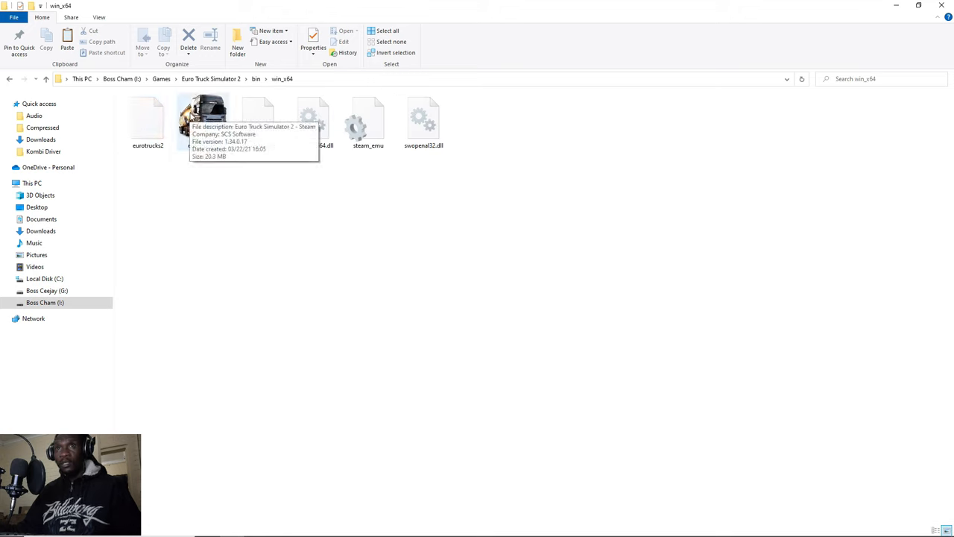
Confirm eurotrucks2's product version 1.34.0.17 in Properties > Details, then minimize Explorer.
right_click(201, 119)
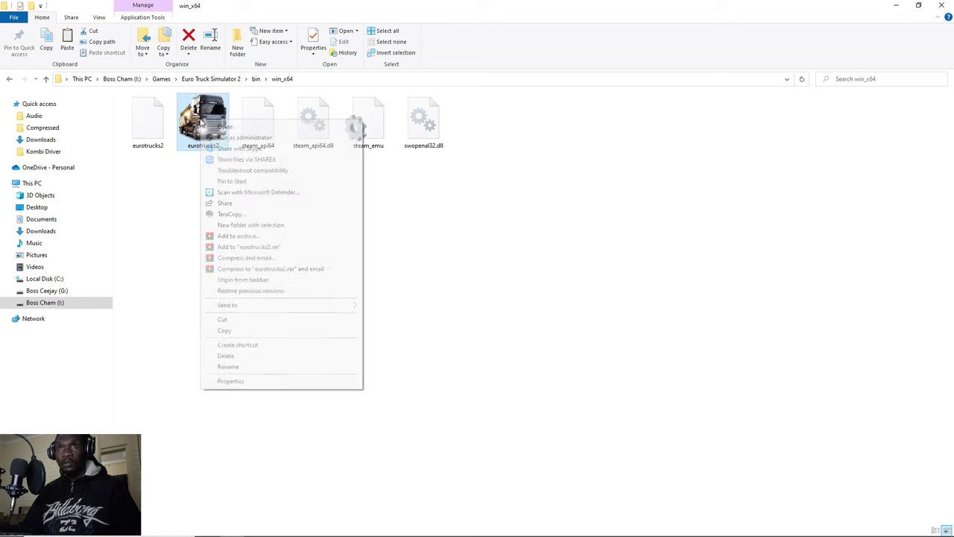
click(237, 383)
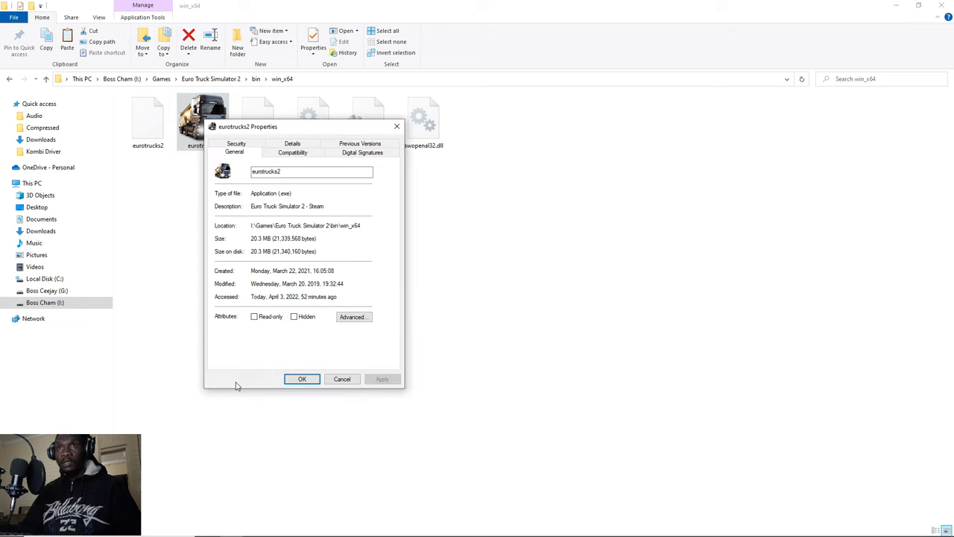
click(291, 144)
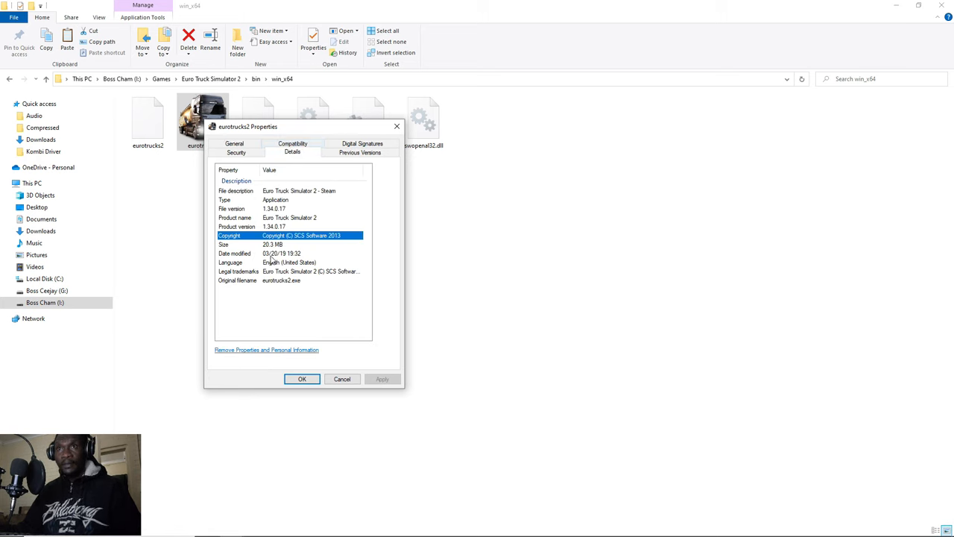
click(240, 227)
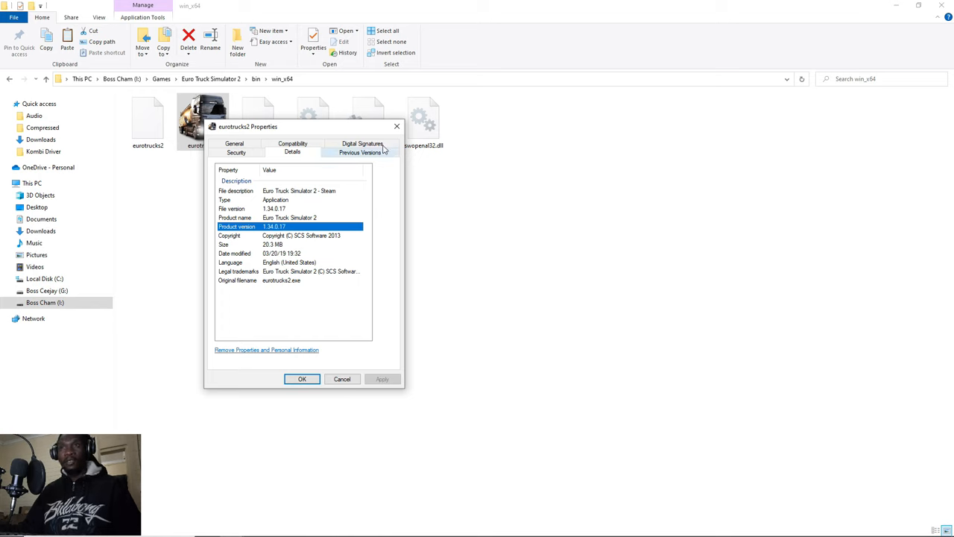
click(397, 127)
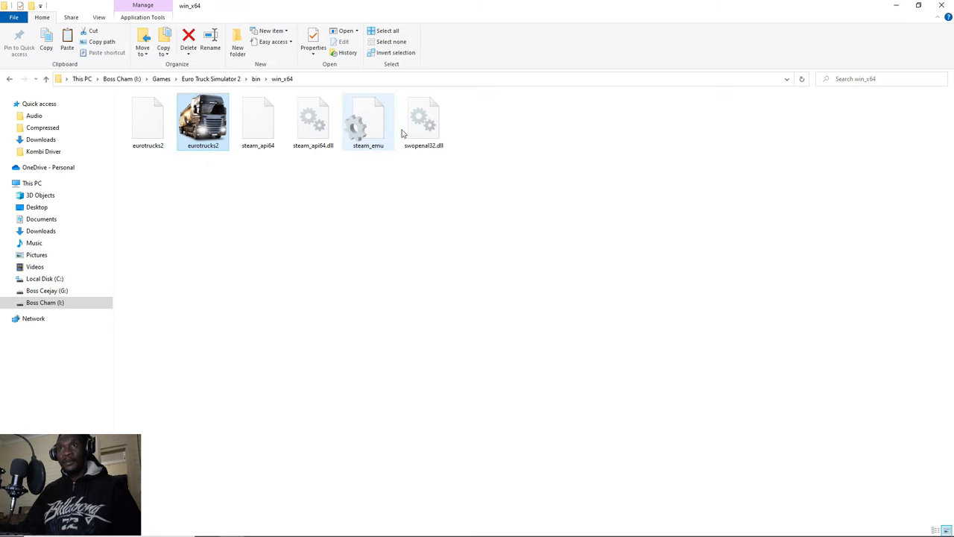
click(897, 5)
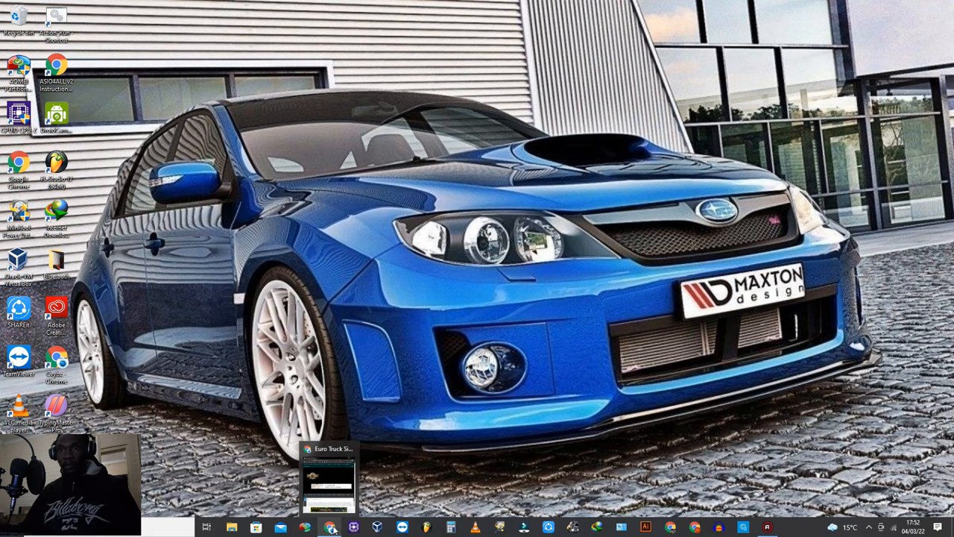
Restore Chrome and search ets2mods.lt for HYUNDAI 1.34.
click(332, 528)
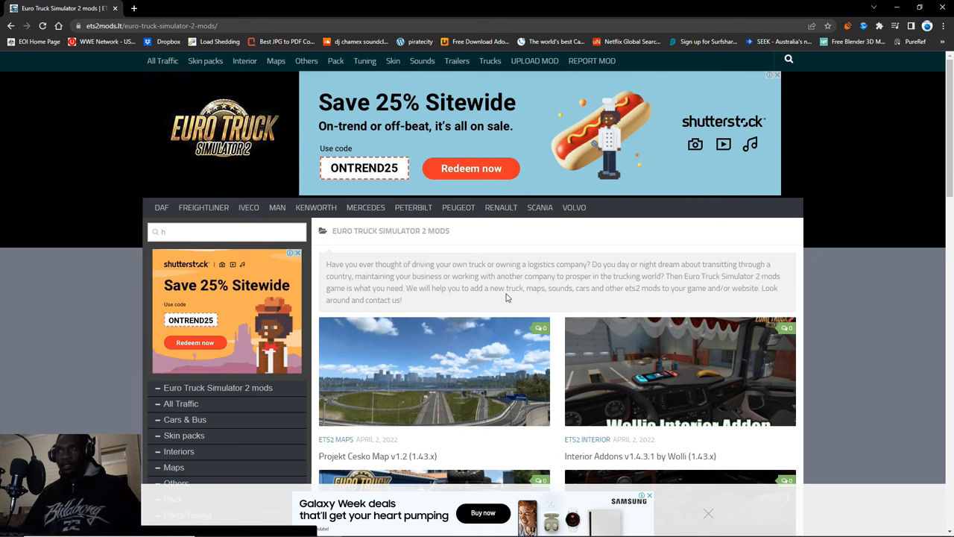
scroll(506, 297, down, 3)
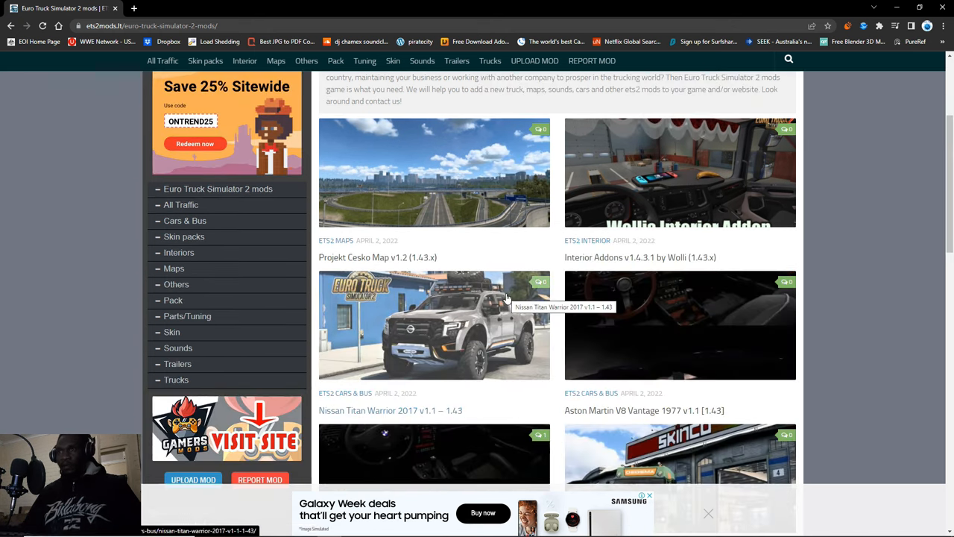
scroll(506, 298, up, 1)
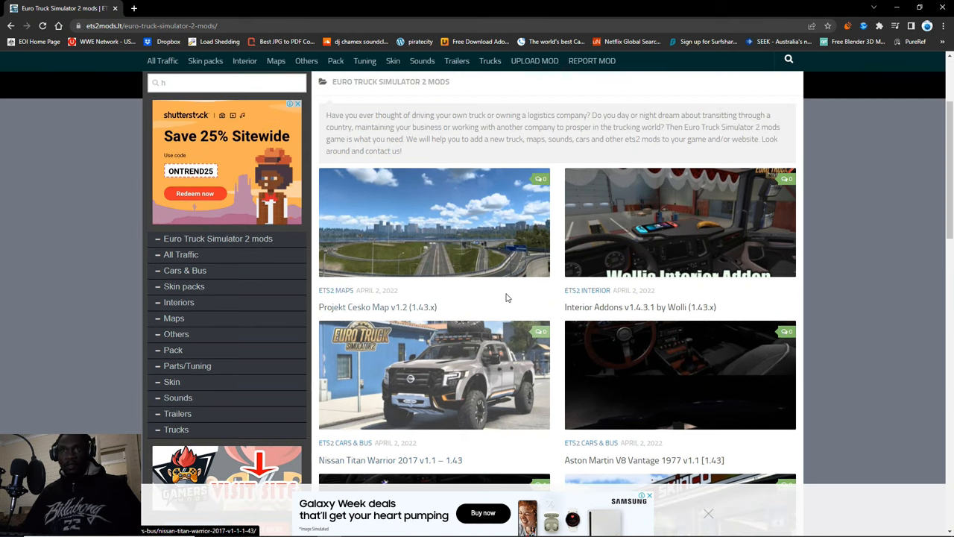
scroll(507, 298, up, 2)
scroll(506, 298, up, 1)
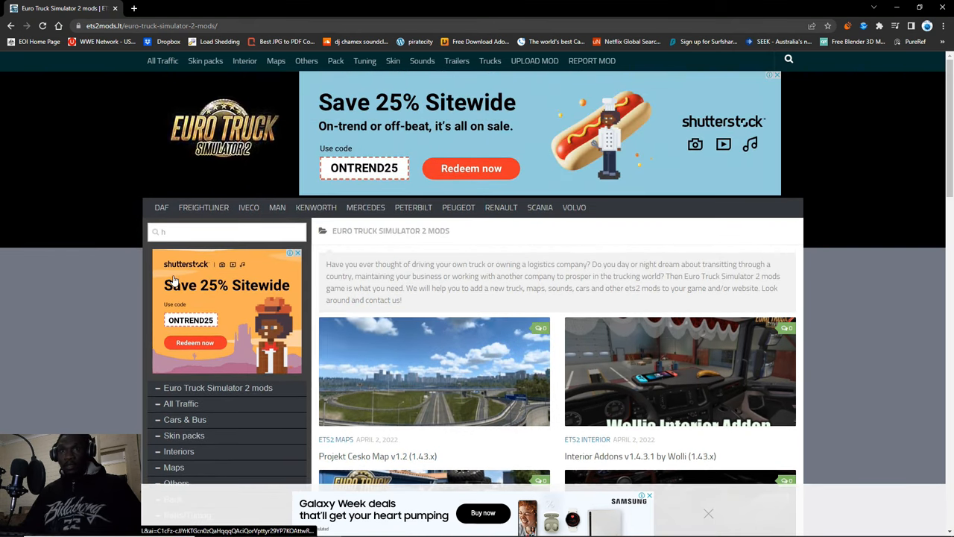
scroll(196, 270, down, 1)
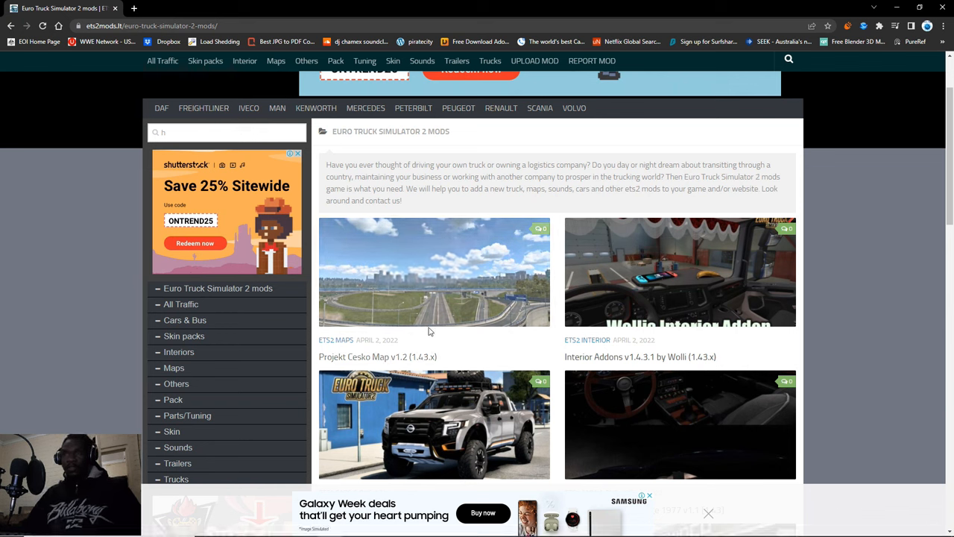
click(174, 132)
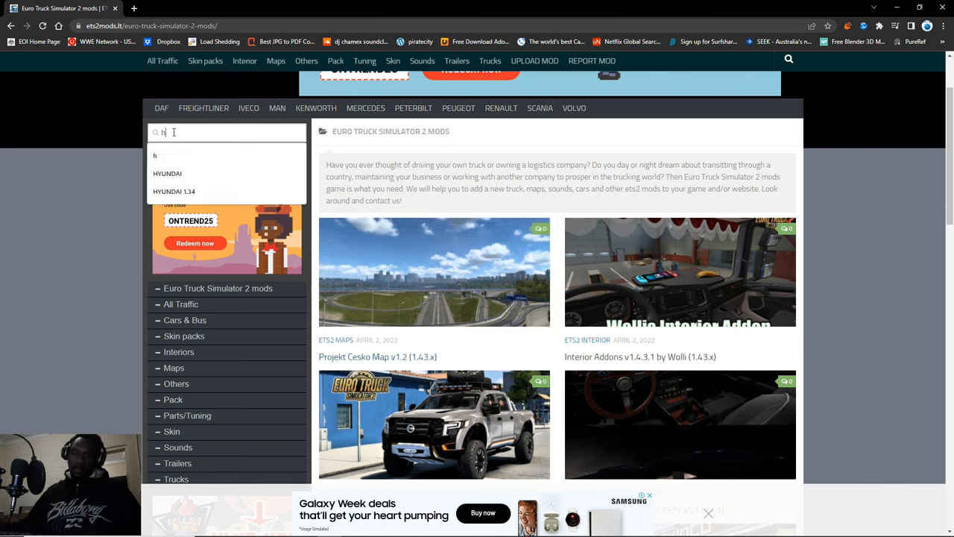
key(BackSpace)
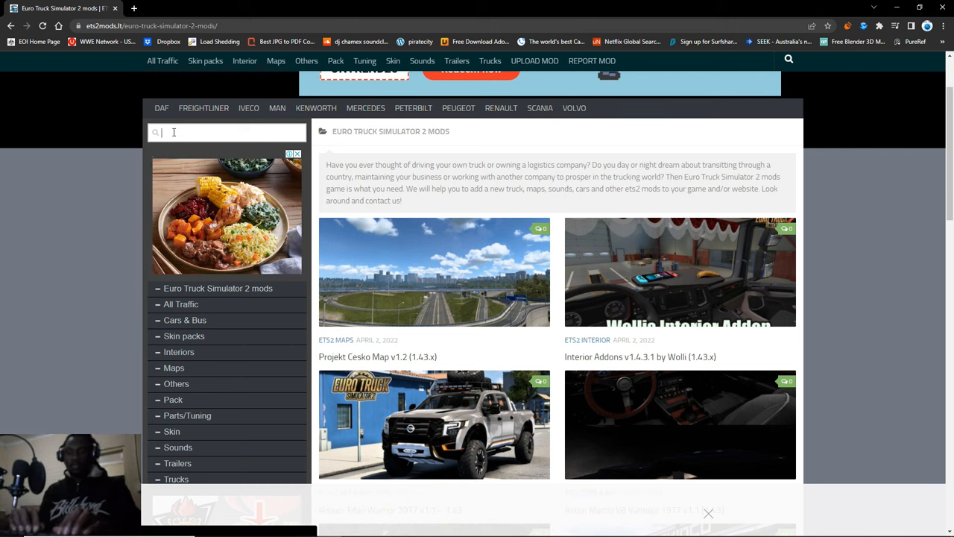
text(hyundai 1.34)
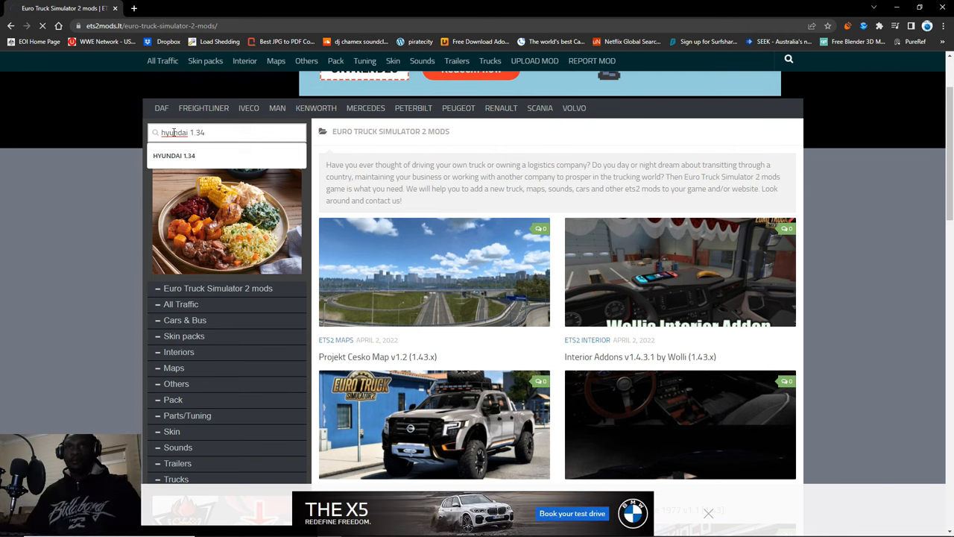
click(281, 157)
scroll(446, 218, down, 4)
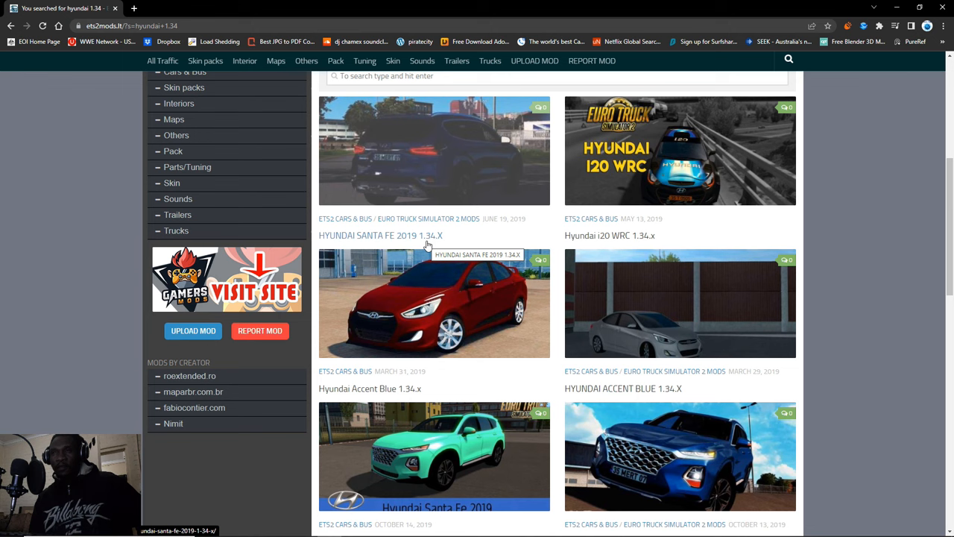
Open the Hyundai Santa Fe 2019 mod page and start its free download on Mods.to.
click(369, 239)
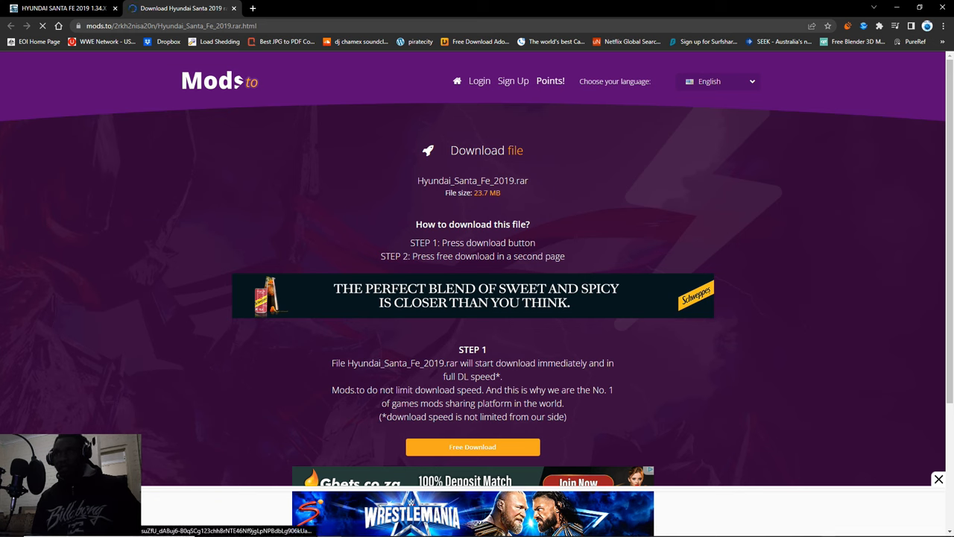
scroll(607, 231, down, 3)
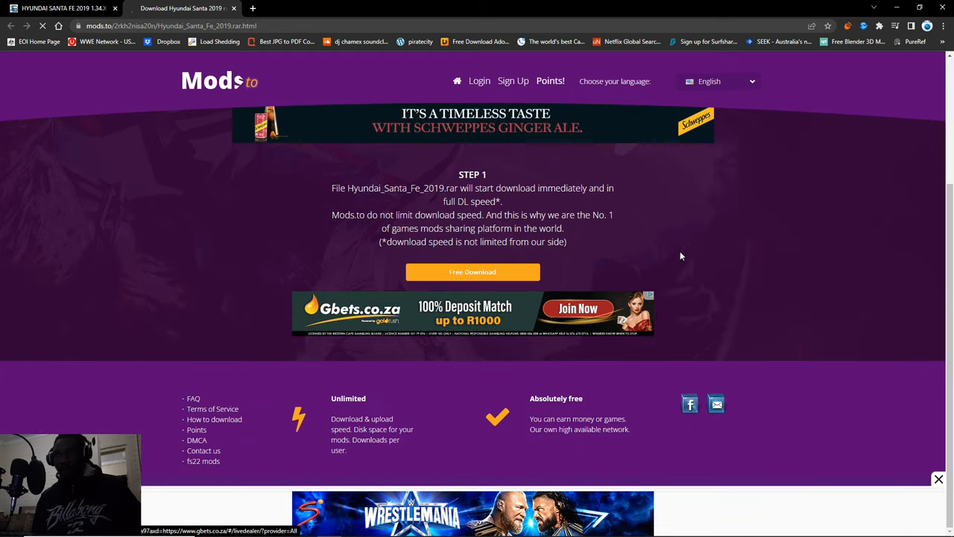
click(490, 280)
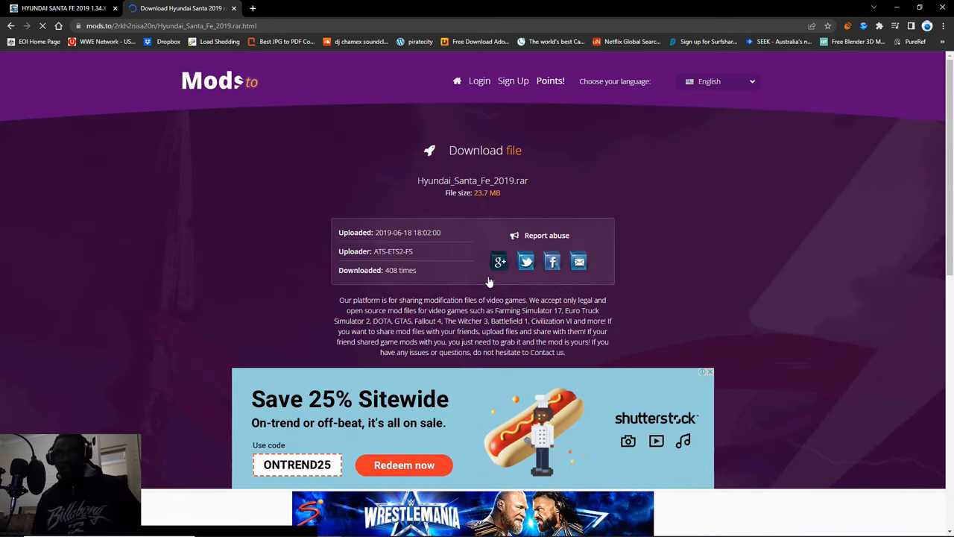
scroll(689, 255, down, 4)
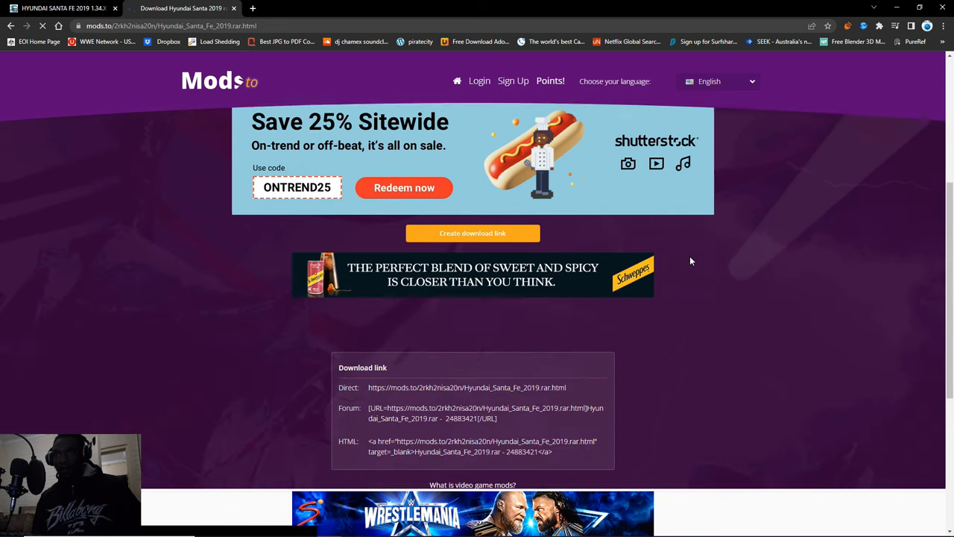
Generate the download link, start the Hyundai_Santa_Fe_2019.rar download, and return to the mod page.
click(483, 216)
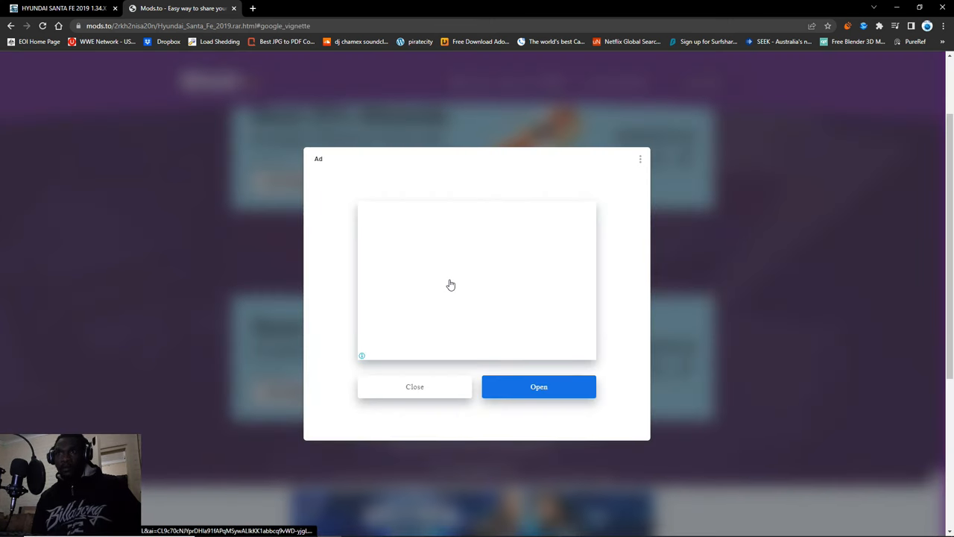
click(481, 317)
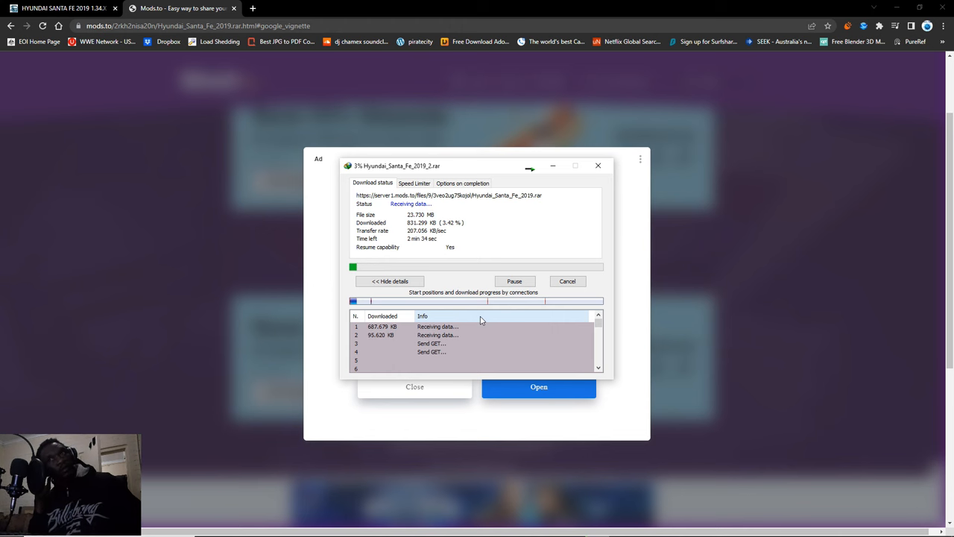
key(ctrl+shift+Tab)
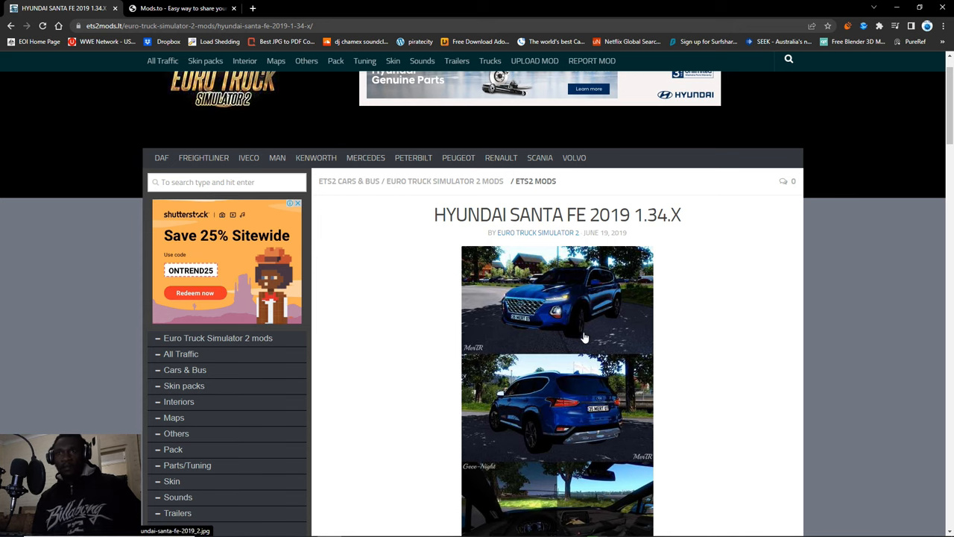
Bring up File Explorer maximized at the Downloads\Compressed folder.
click(232, 528)
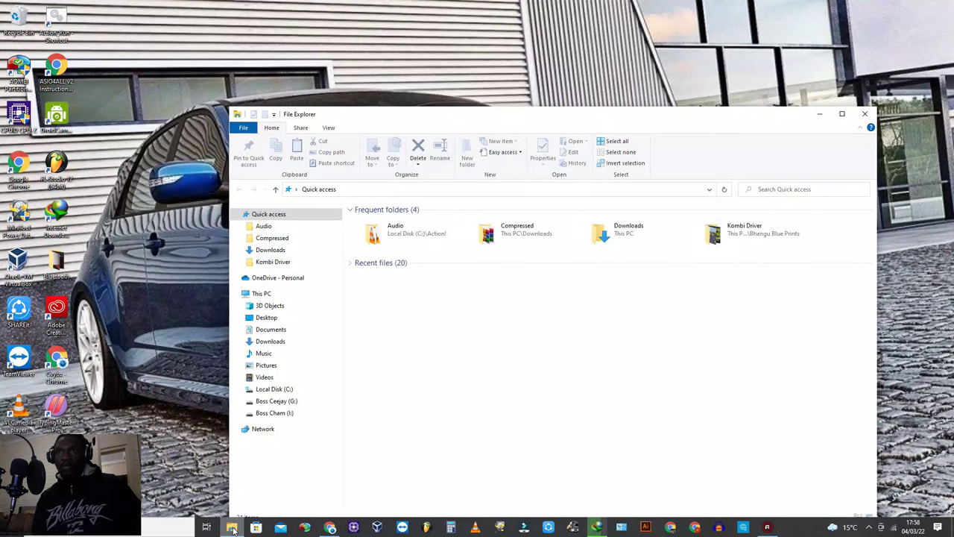
click(842, 114)
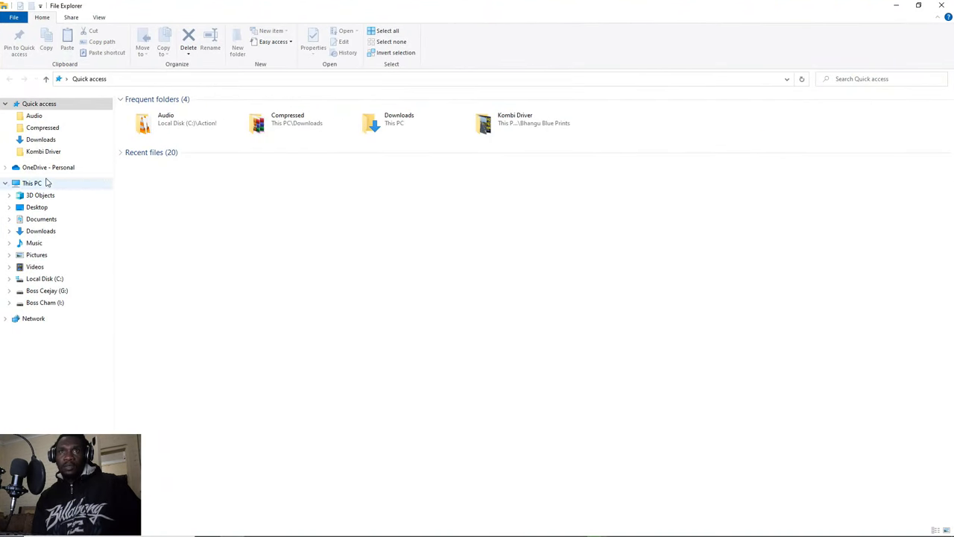
click(42, 127)
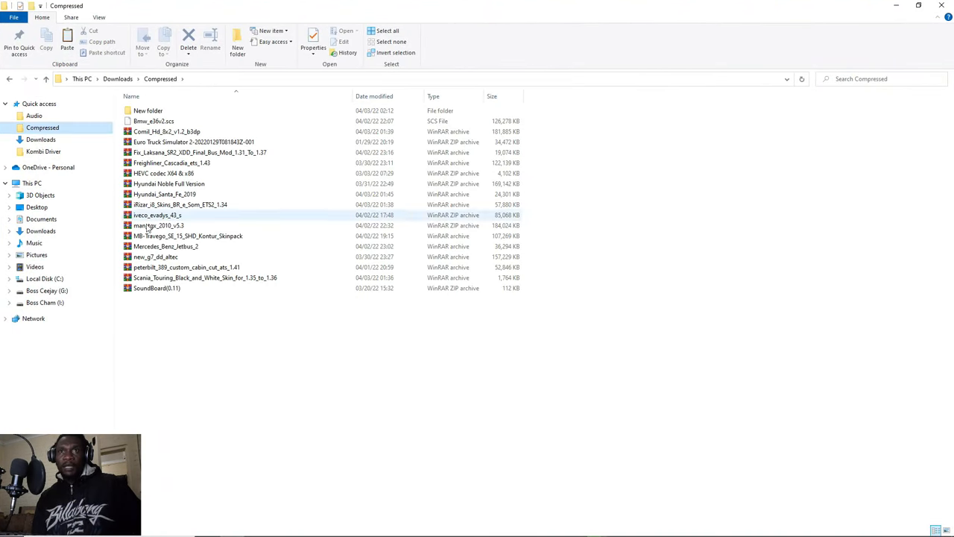
Check the Hyundai_Santa_Fe_2019 archive's properties and dismiss the IDM download-complete notice.
click(164, 194)
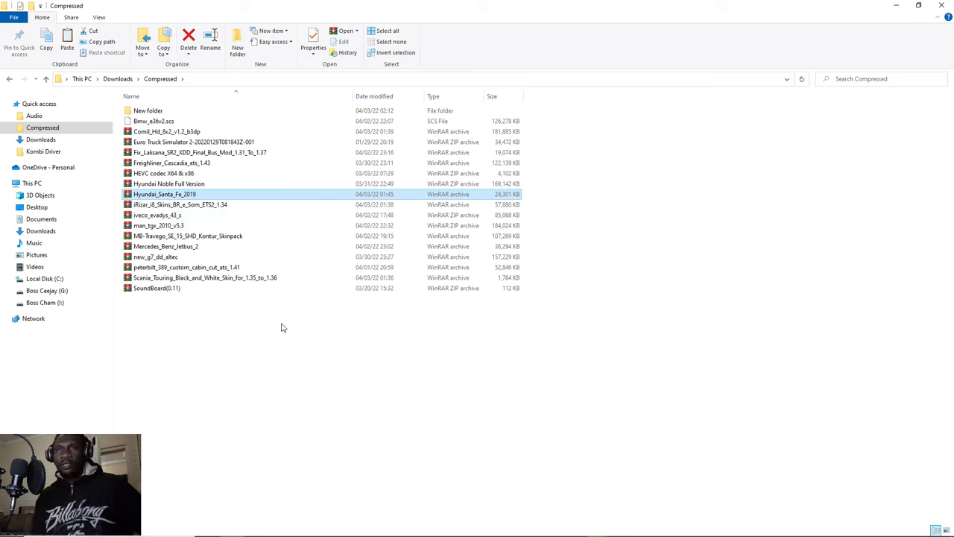
key(shift+F10)
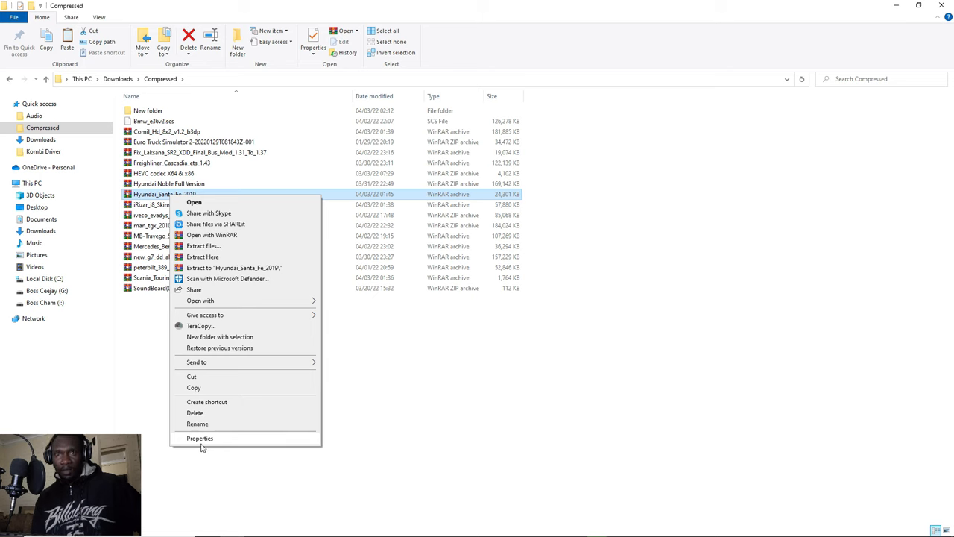
click(200, 438)
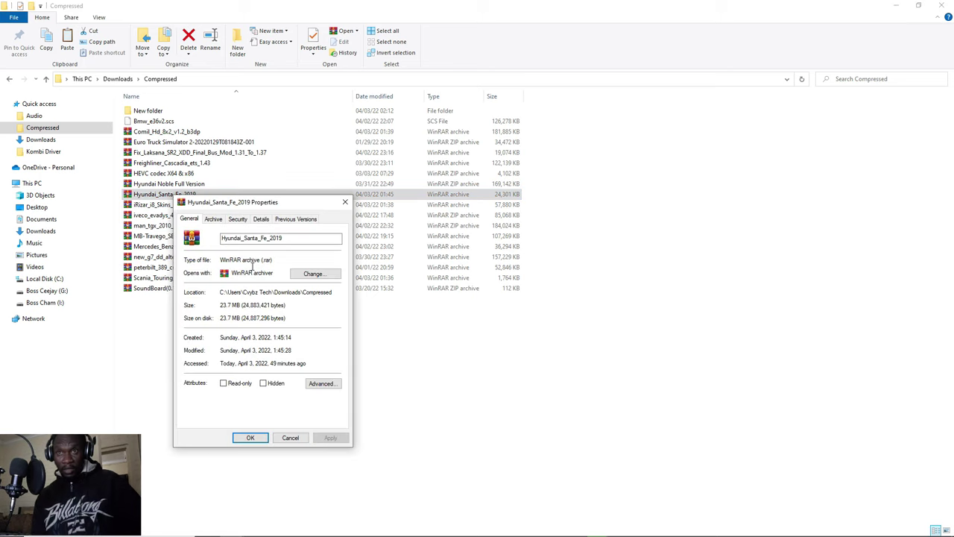
click(346, 202)
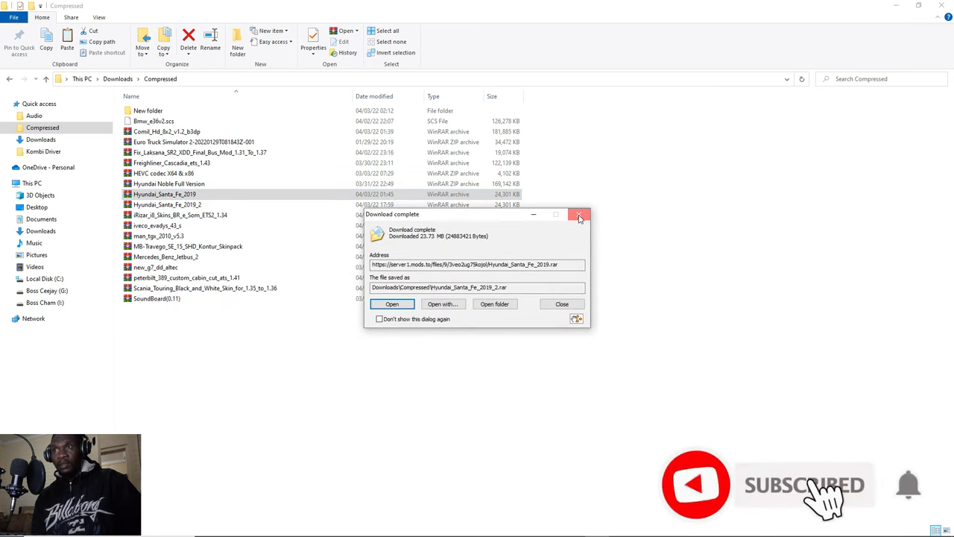
click(578, 214)
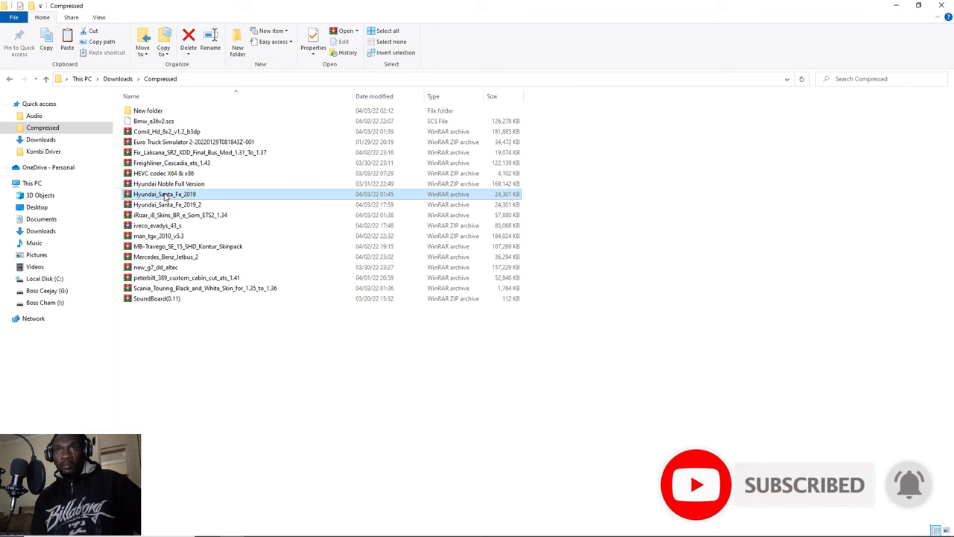
Extract the Hyundai_Santa_Fe_2019 archive here and cut the extracted mod files.
right_click(166, 196)
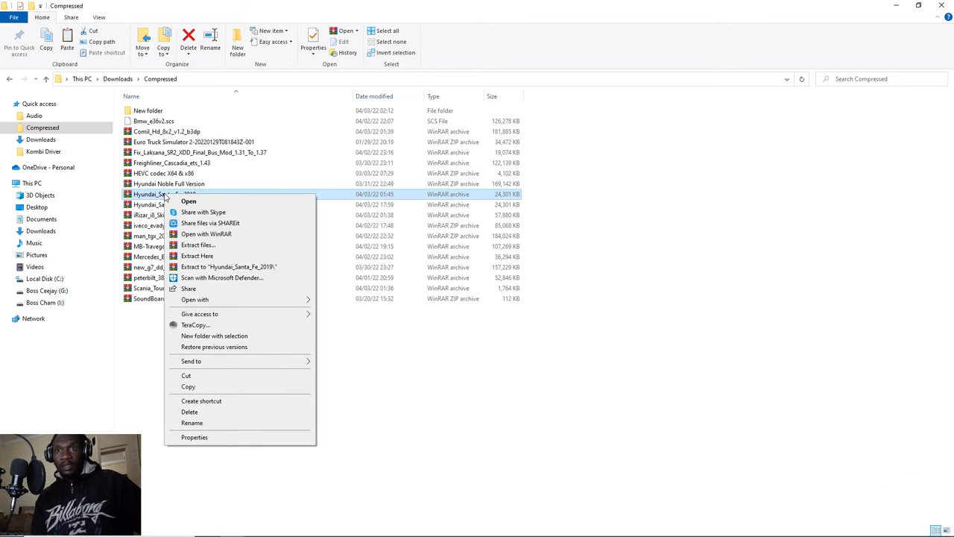
click(197, 255)
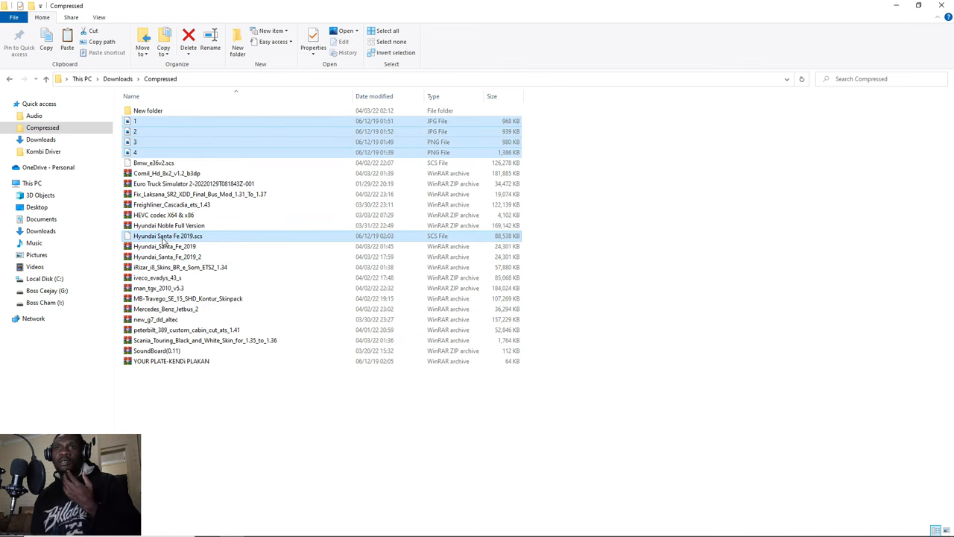
right_click(164, 239)
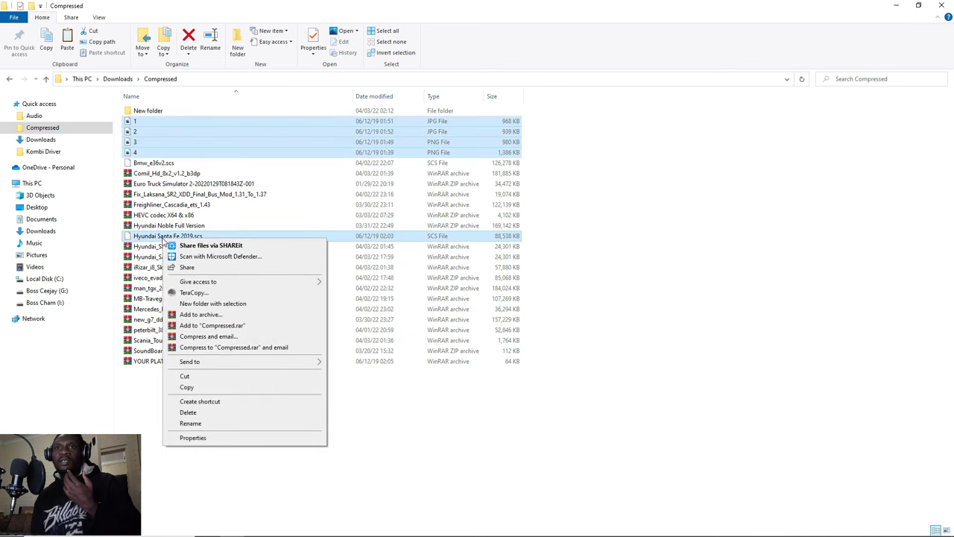
click(193, 376)
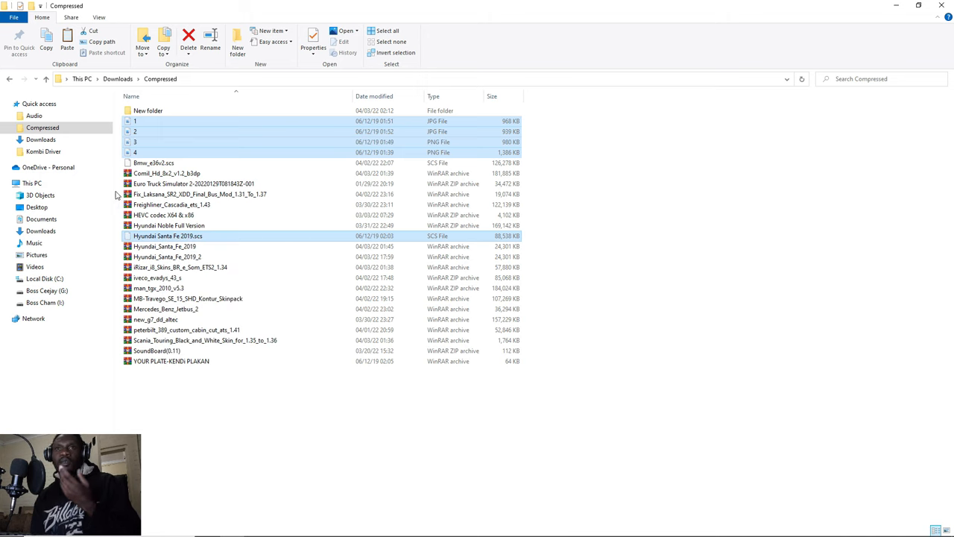
Navigate to Documents\Euro Truck Simulator 2\mod.
click(42, 219)
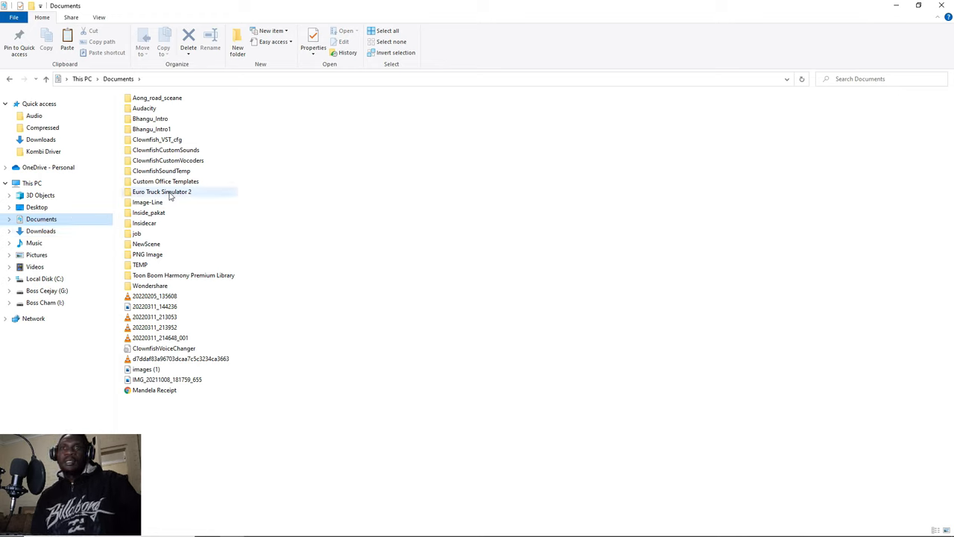
double_click(170, 195)
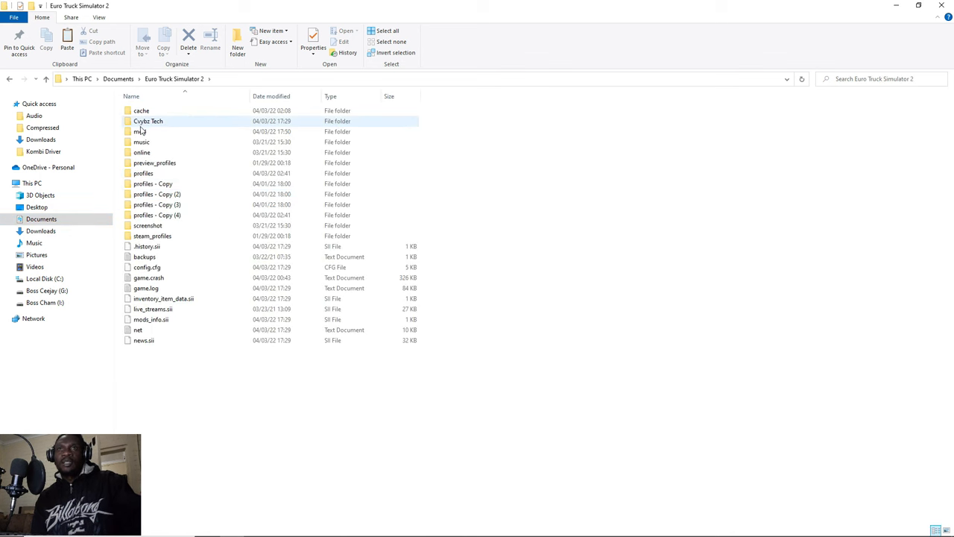
mouse_move(141, 131)
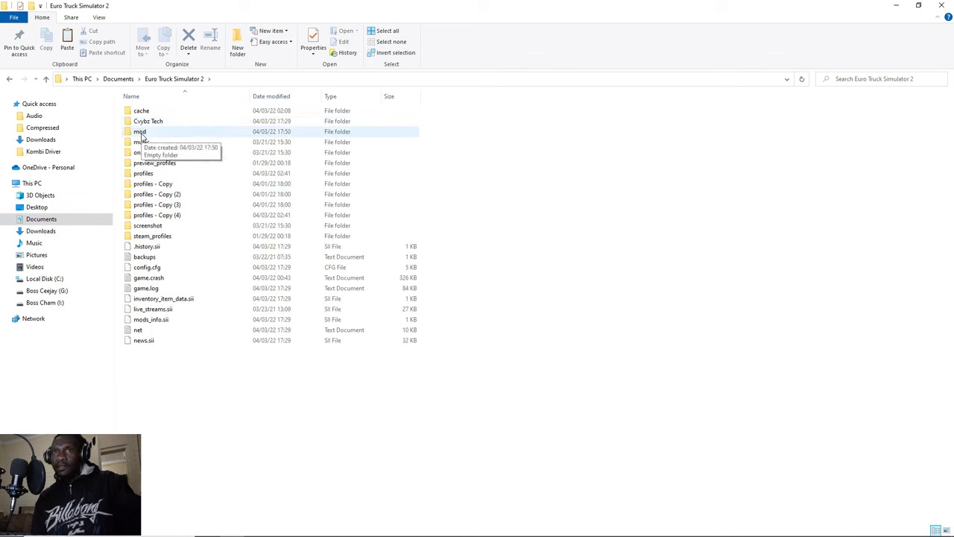
double_click(142, 132)
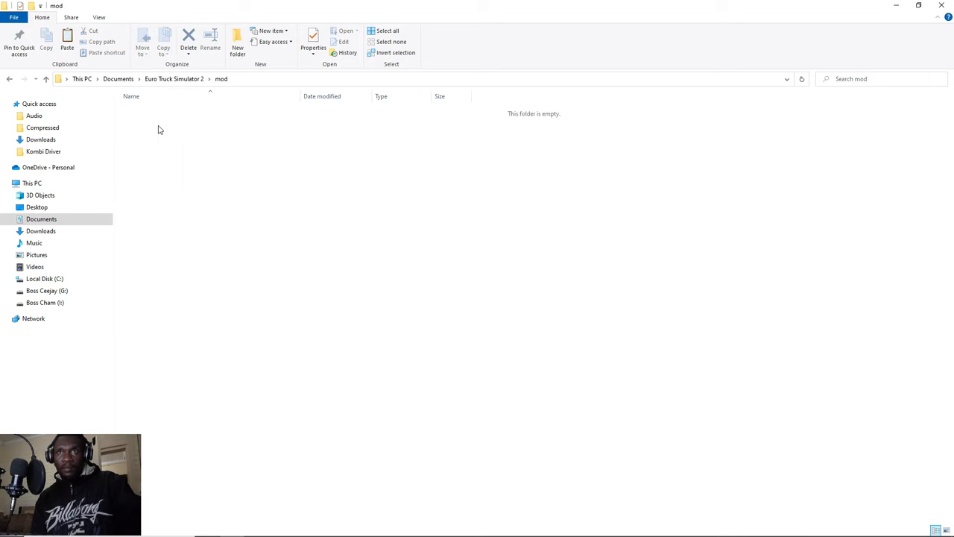
Paste the five Santa Fe mod files via TeraCopy and close File Explorer.
right_click(158, 130)
click(189, 196)
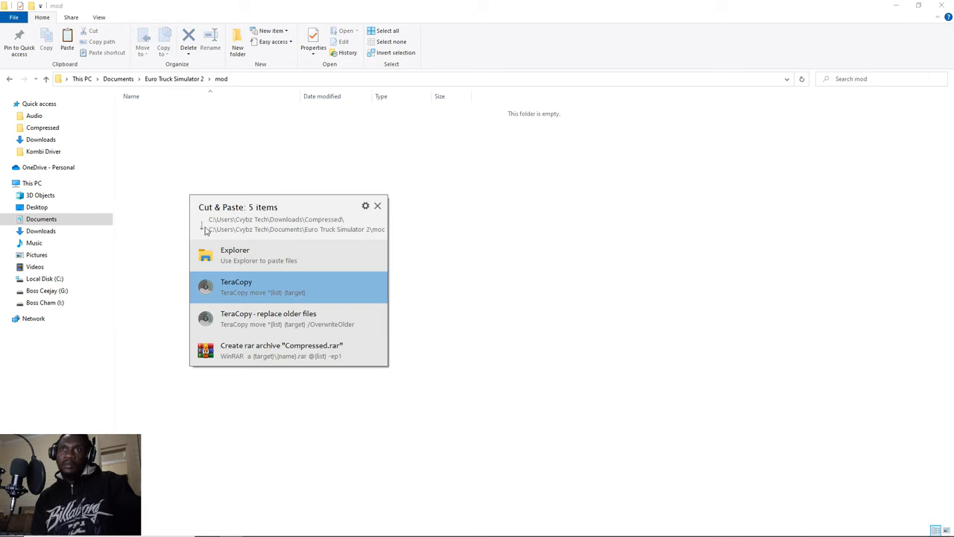
click(237, 287)
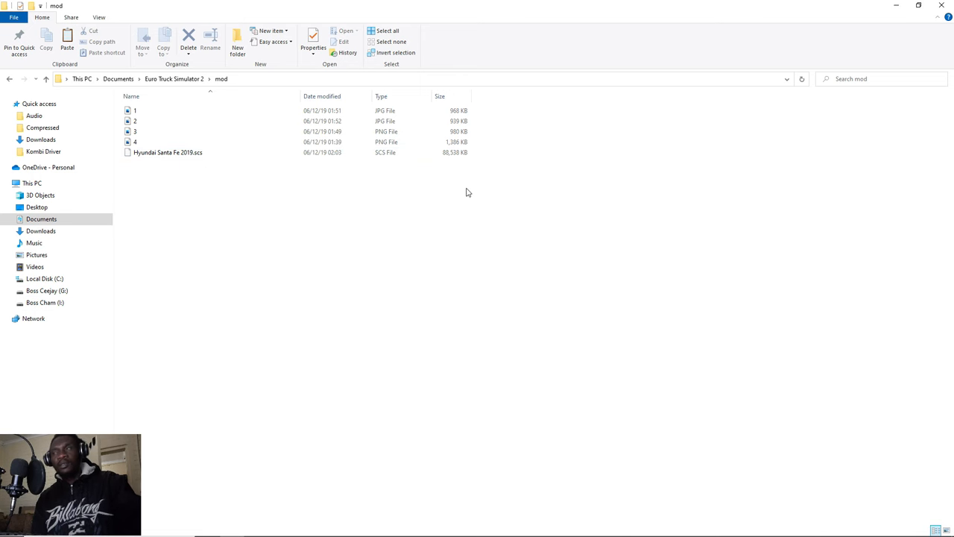
key(super+Down)
click(841, 96)
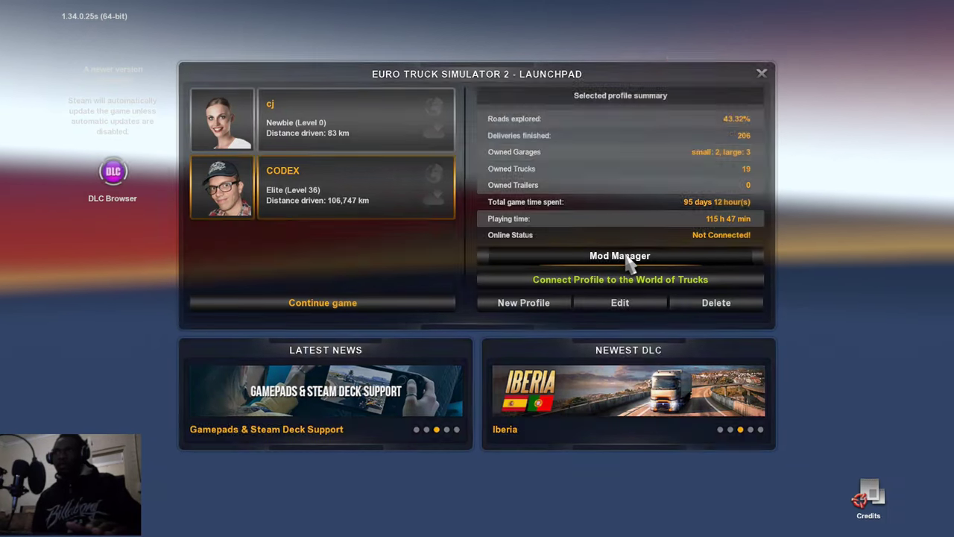
Activate Hyundai Santa Fe 2019 in Mod Manager and keep the CODEX profile selected.
click(633, 257)
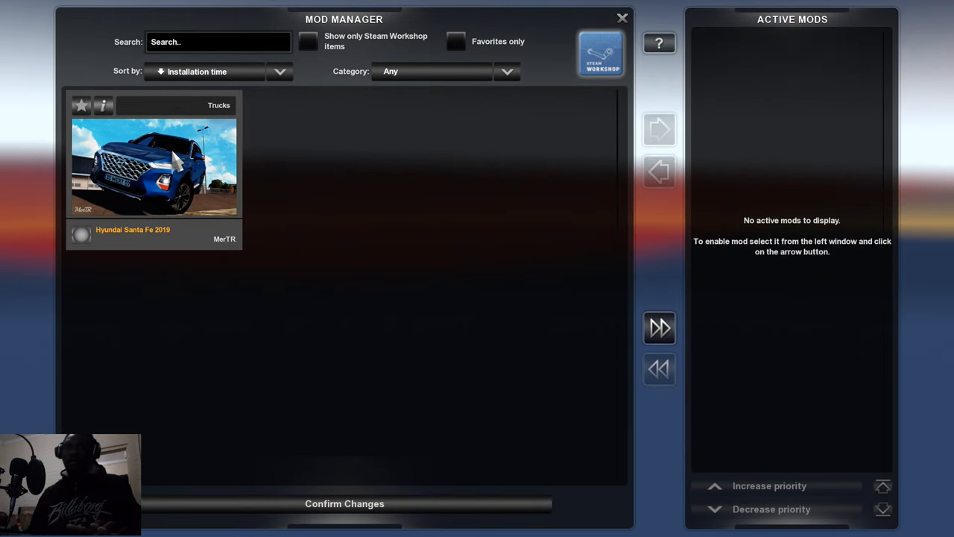
double_click(172, 161)
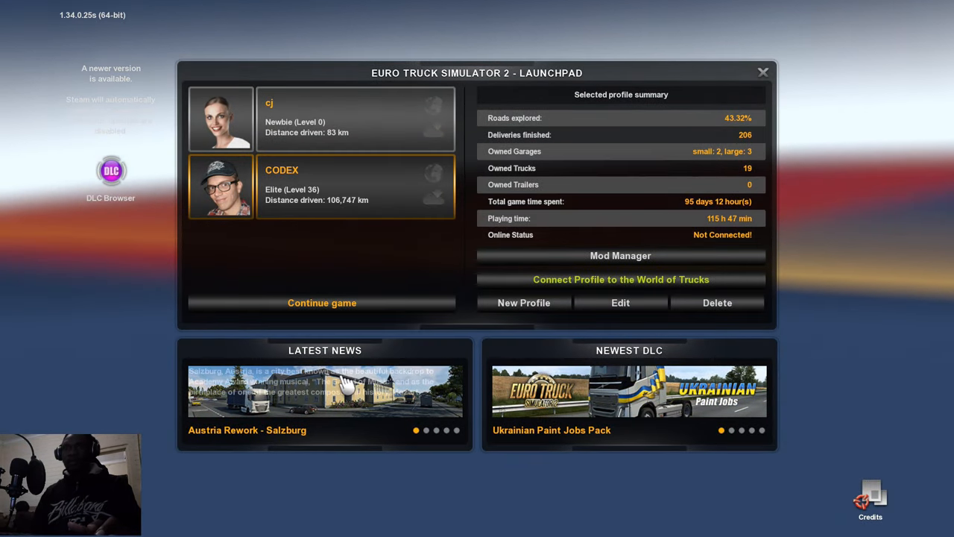
click(292, 132)
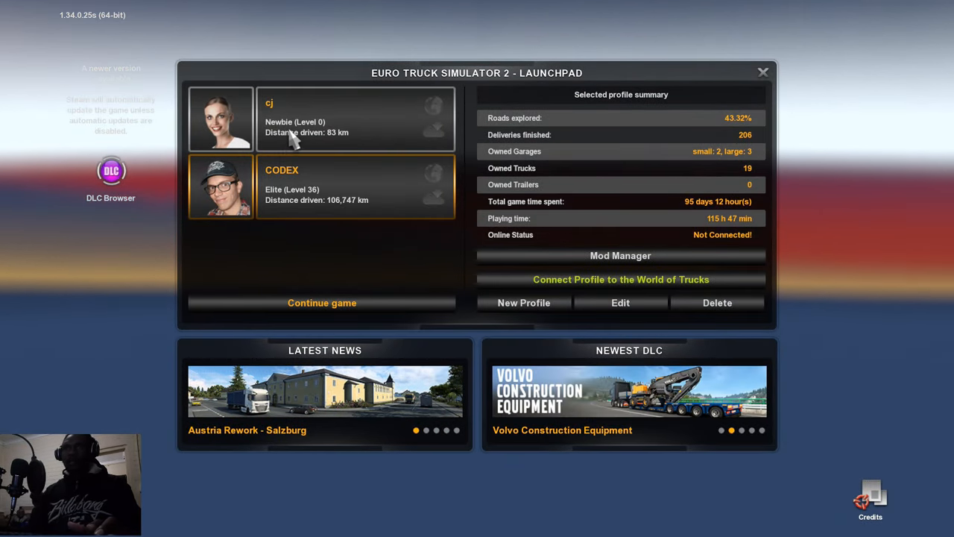
click(303, 190)
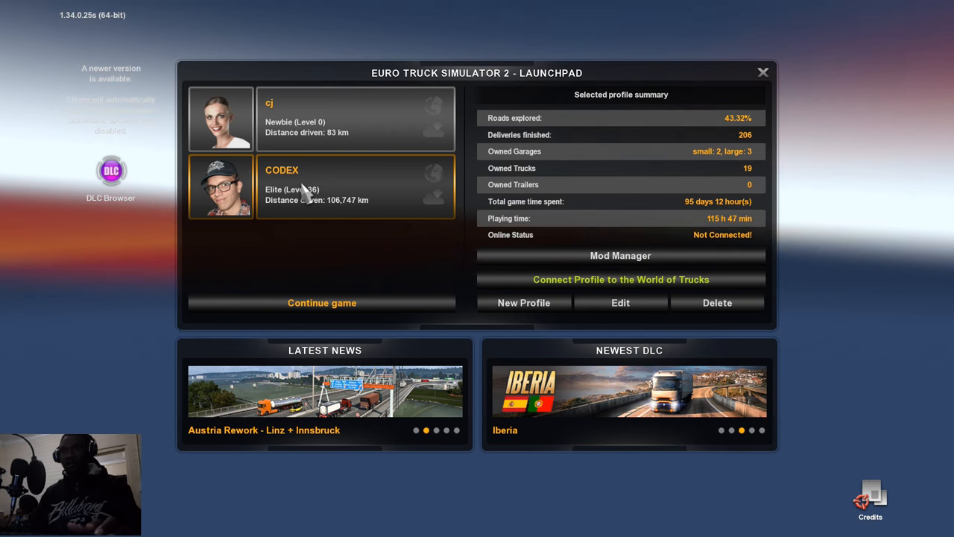
Continue the career by loading the most recent autosave despite the missing-mod warning.
click(351, 305)
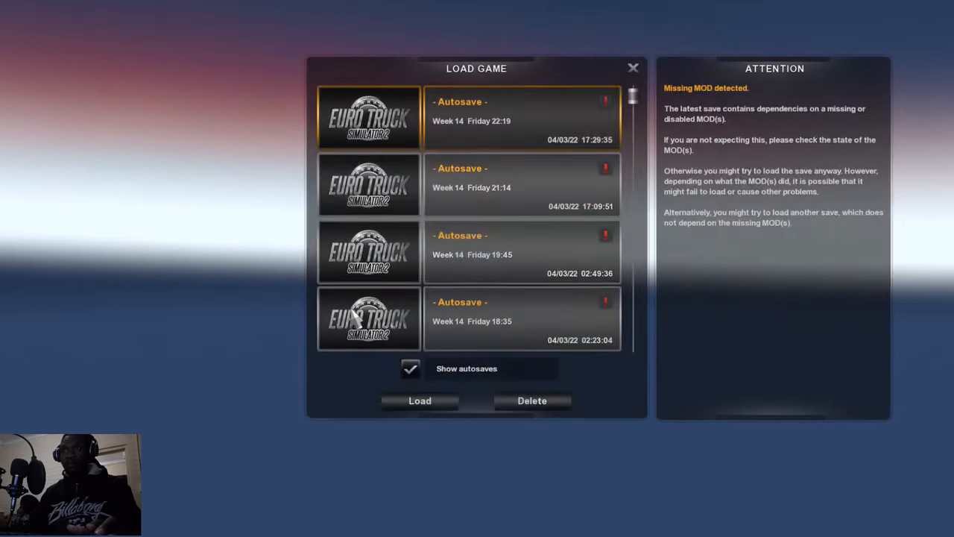
double_click(357, 316)
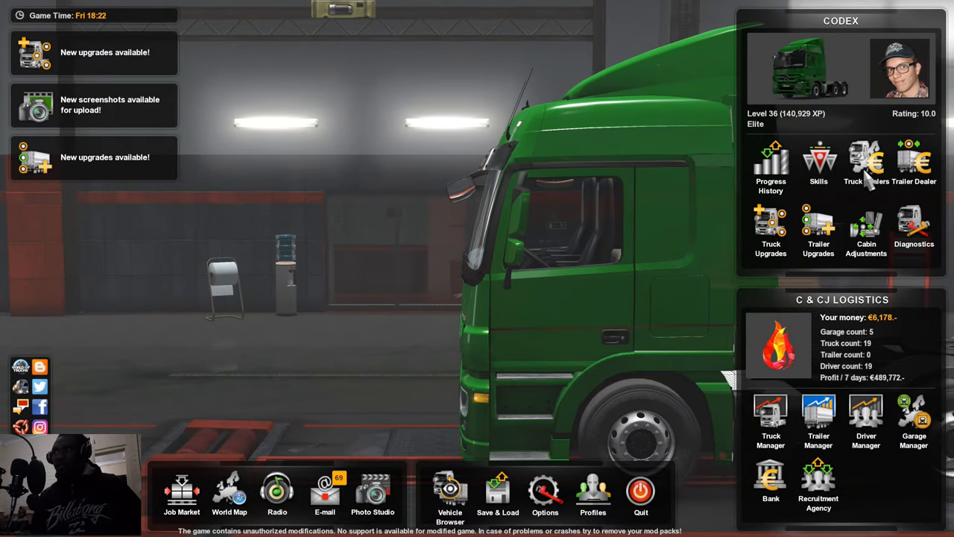
Show only DAF dealers on the truck dealer map and bring France and Switzerland into view.
click(866, 166)
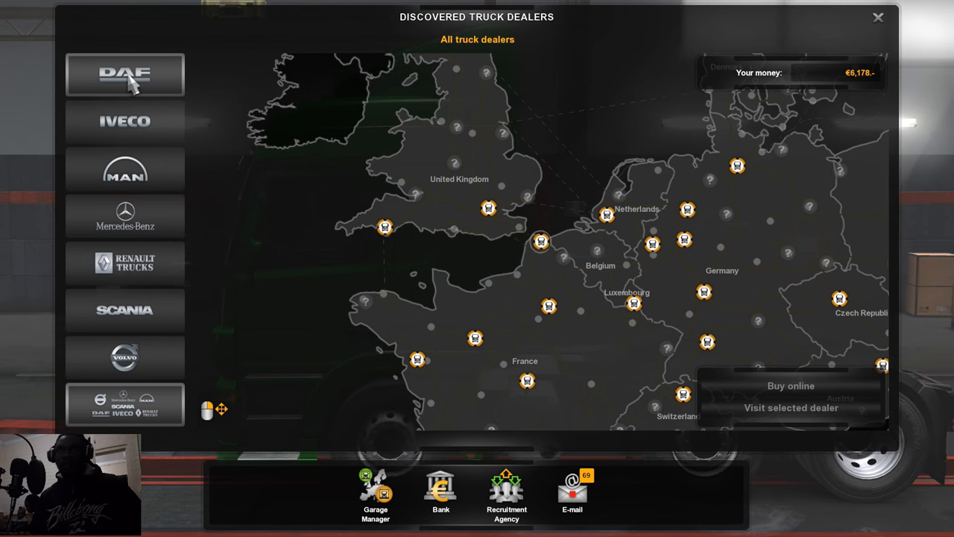
click(133, 81)
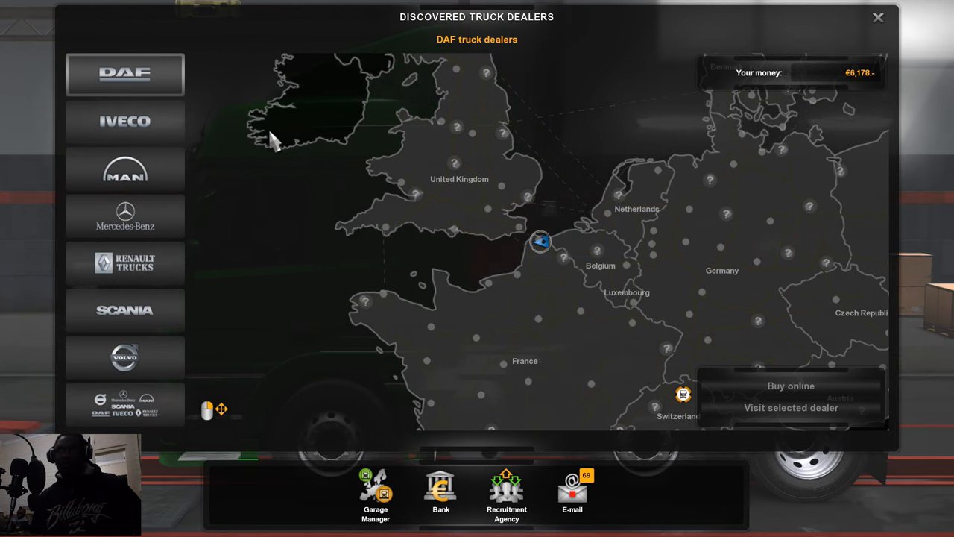
drag(548, 316, 446, 196)
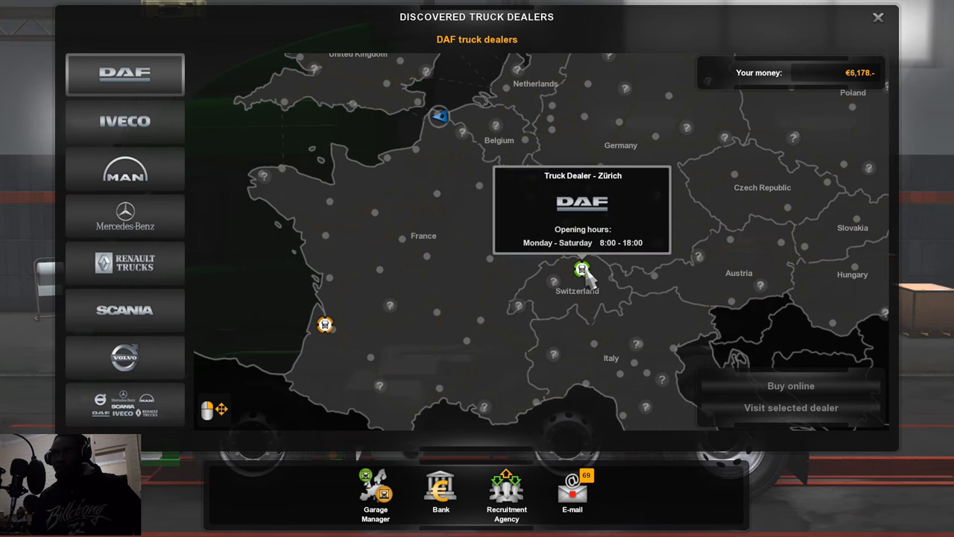
Check the dealer's online stock listing the Hyundai Santa Fe 2019 at €7,424, then leave the purchase screen.
click(791, 385)
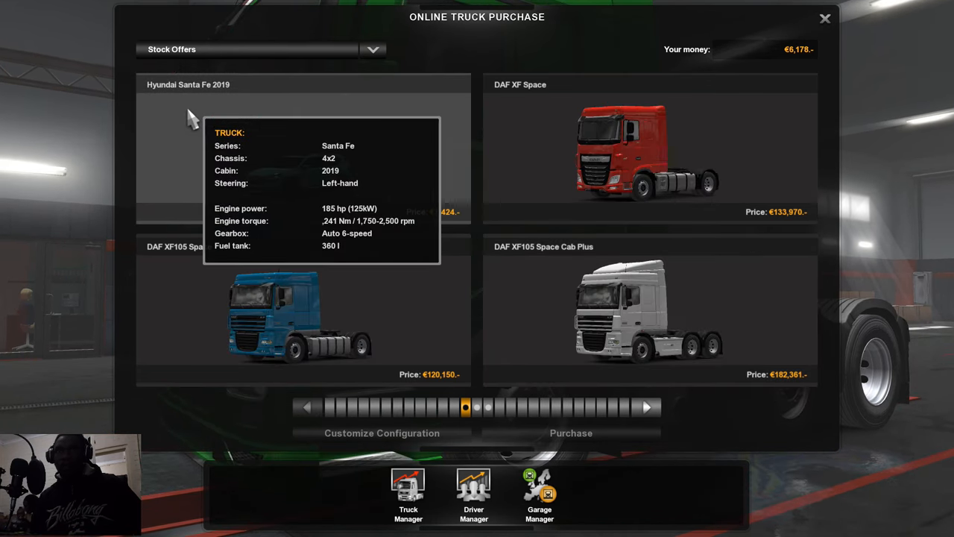
mouse_move(302, 171)
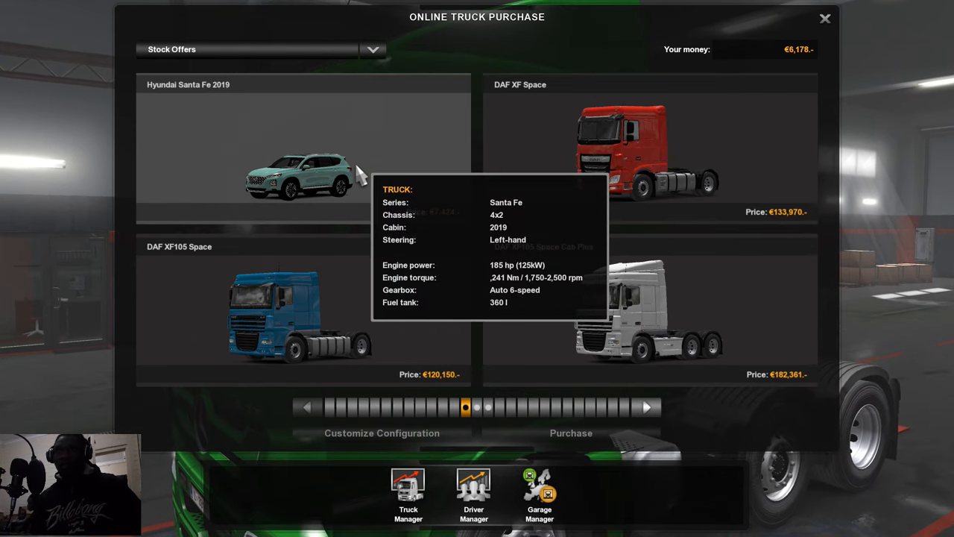
click(361, 176)
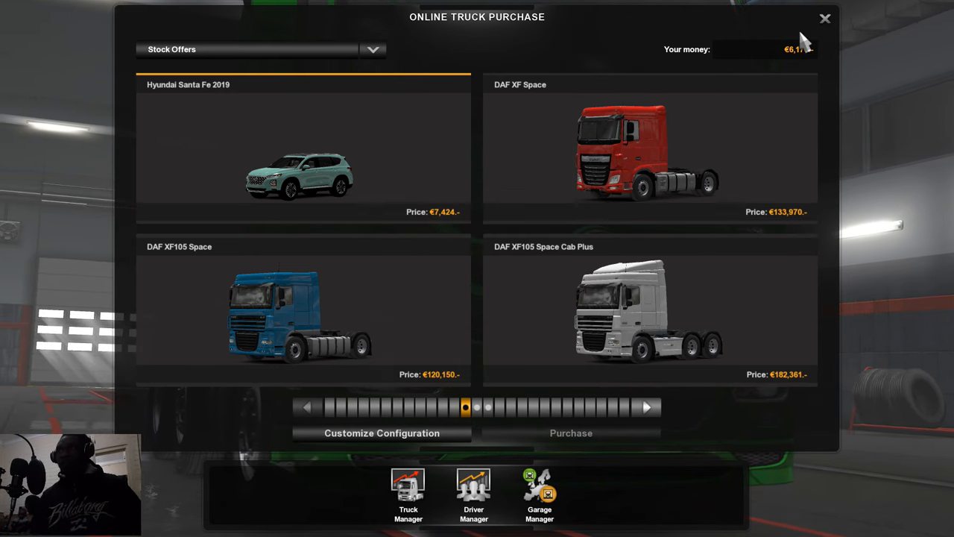
click(825, 18)
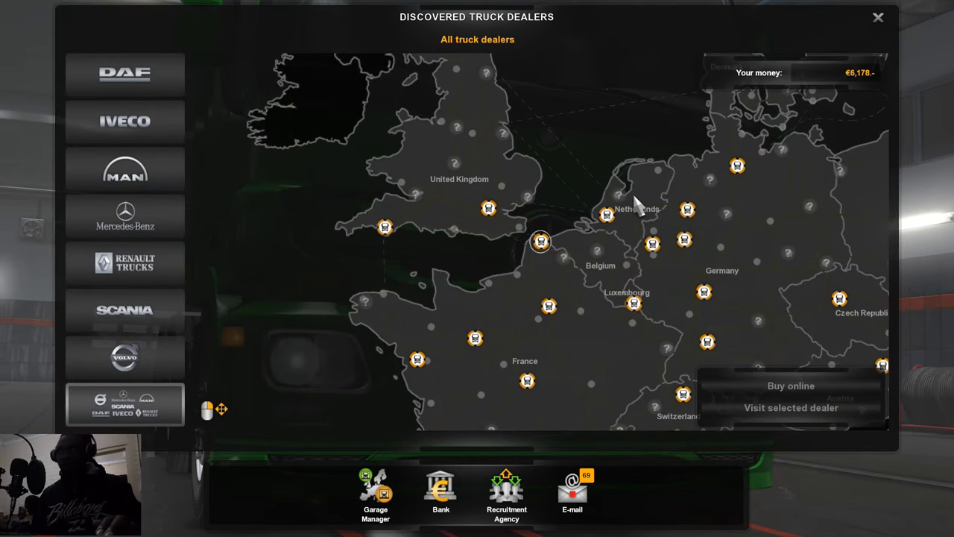
Sell the Iveco Stralis Active Space for €57,903 in Truck Manager, raising funds to €64,081.
key(Escape)
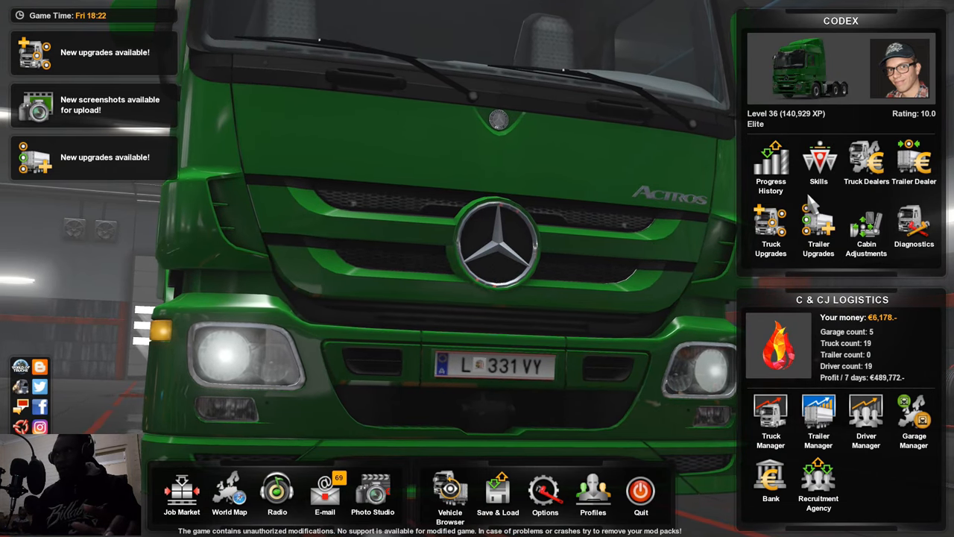
click(771, 421)
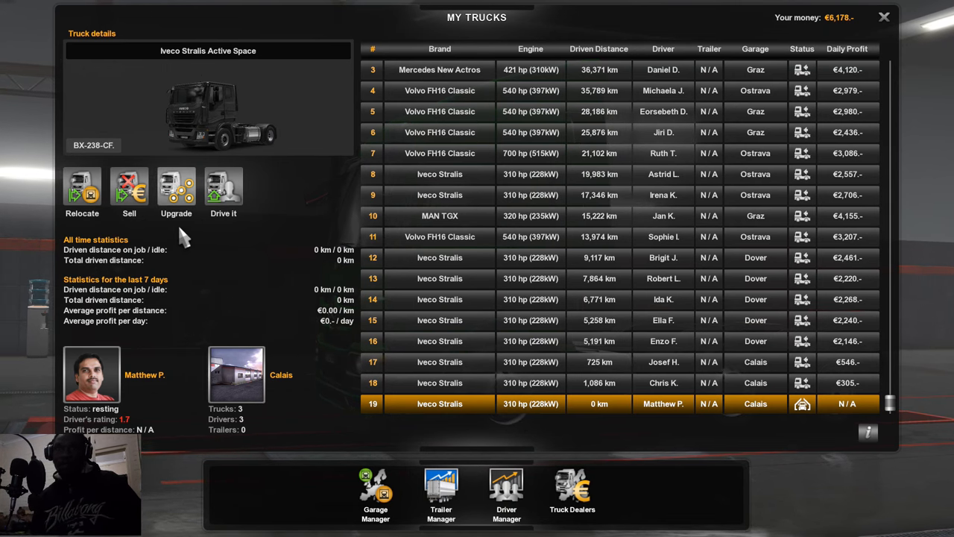
click(138, 207)
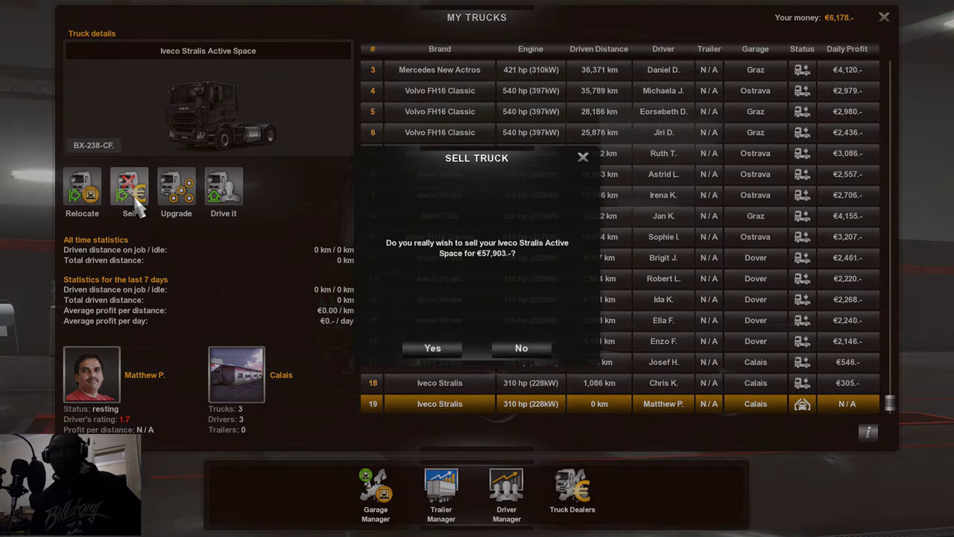
click(432, 348)
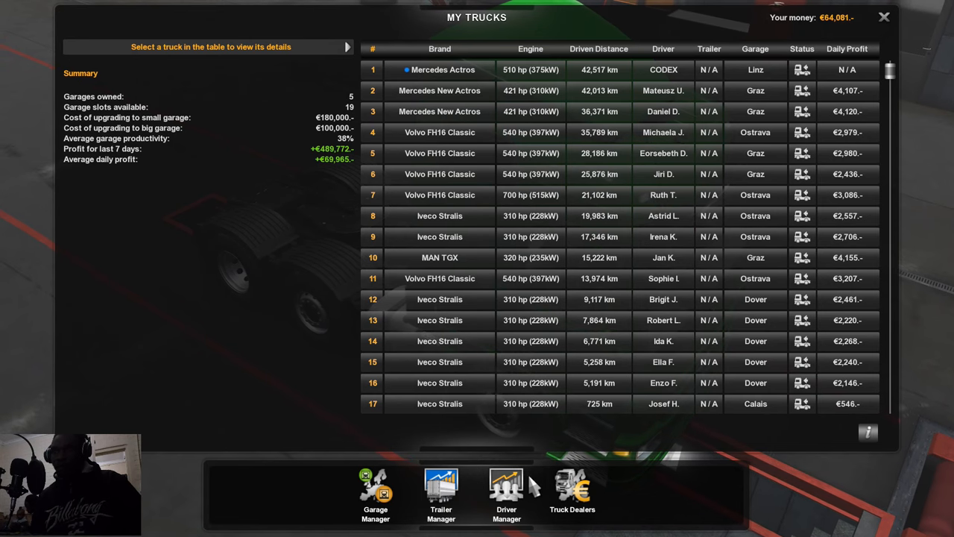
click(572, 488)
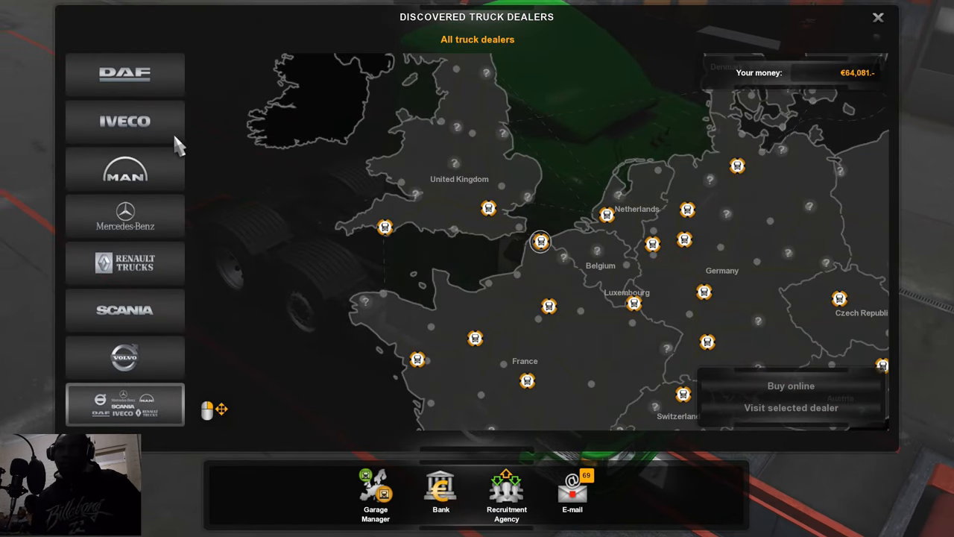
Start buying the Hyundai Santa Fe 2019 from the Zürich DAF dealer's online stock.
click(165, 84)
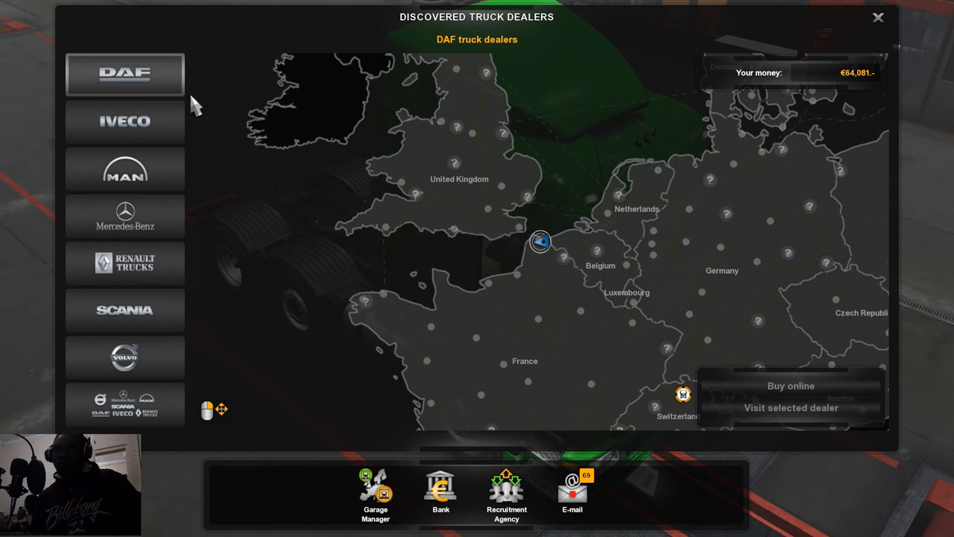
drag(604, 330, 429, 160)
click(496, 203)
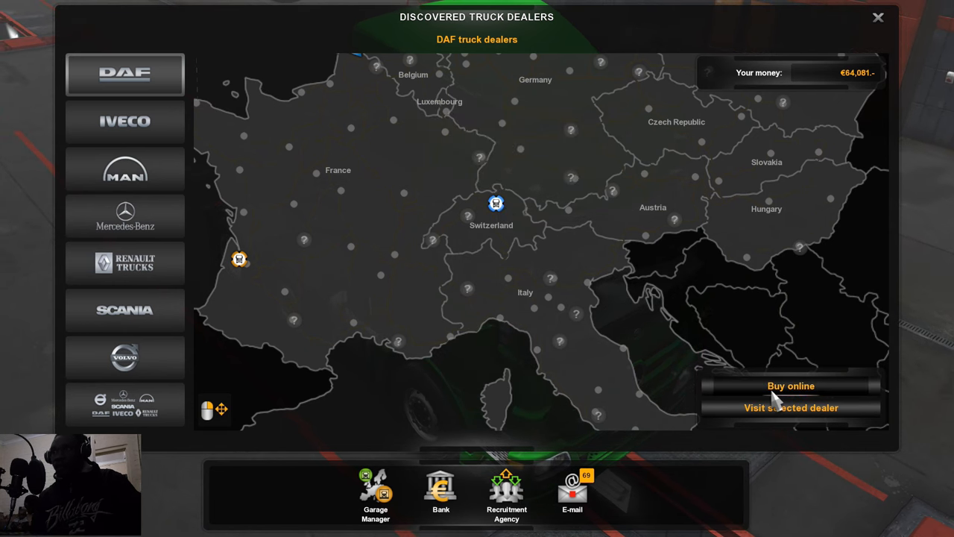
click(792, 385)
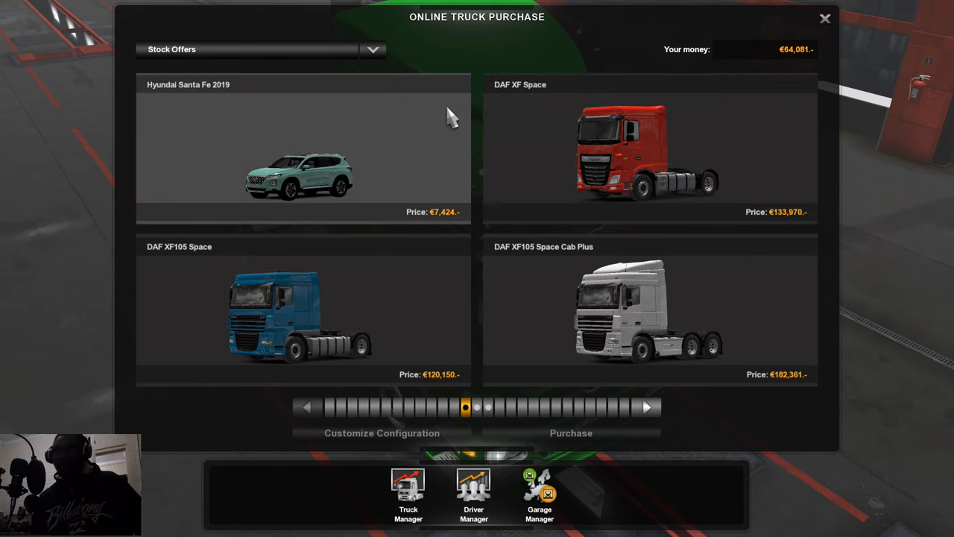
click(353, 146)
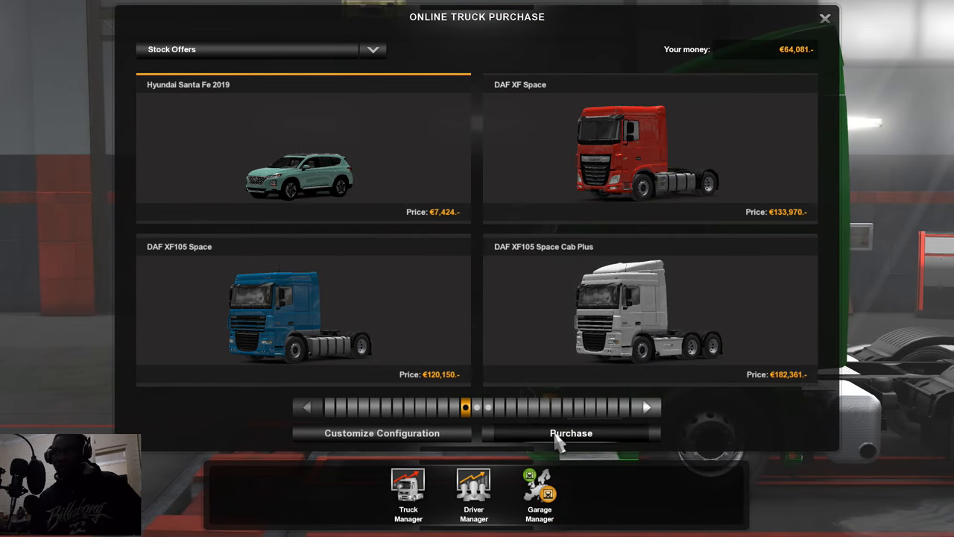
click(560, 439)
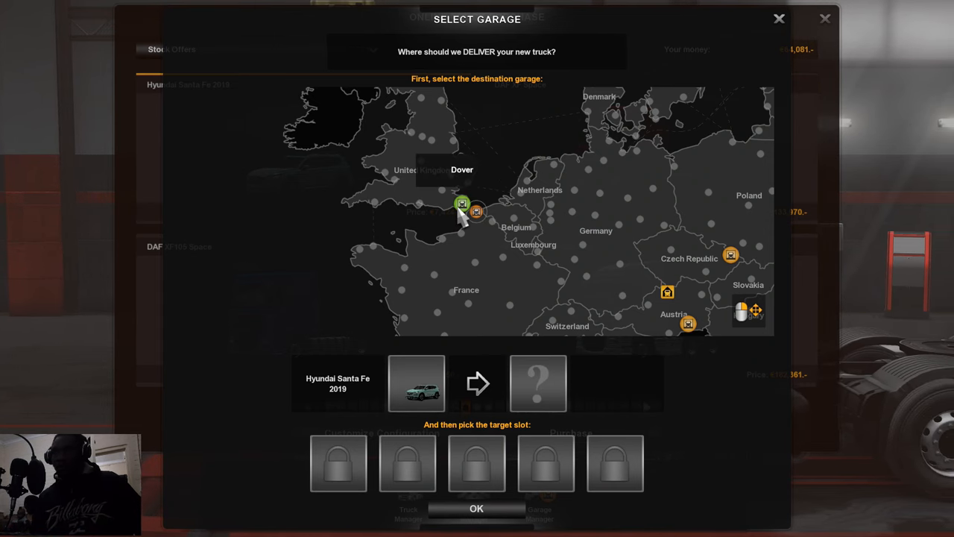
Deliver the Santa Fe to the Calais garage and complete the €7,424 purchase, leaving €56,657.
click(463, 205)
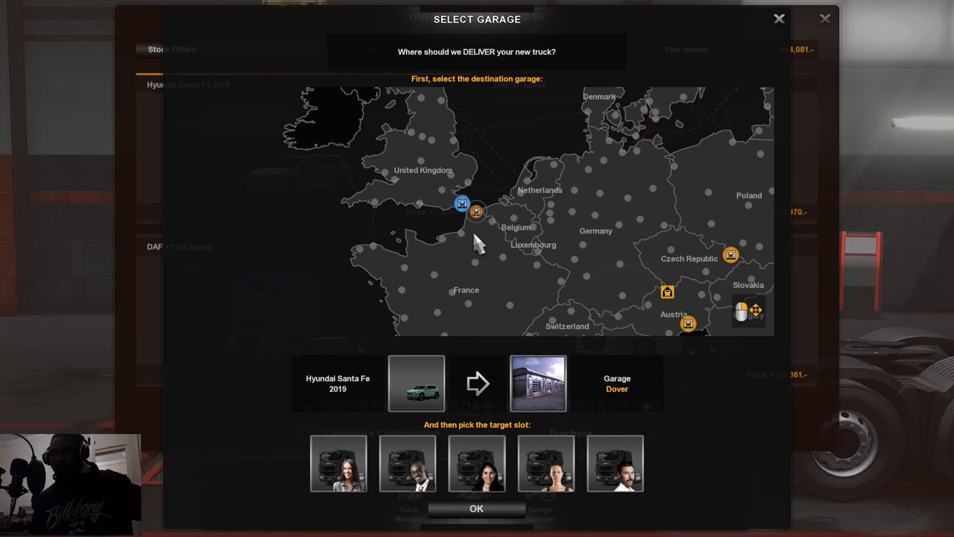
mouse_move(478, 243)
mouse_down()
mouse_move(613, 267)
mouse_move(459, 261)
mouse_up()
click(317, 203)
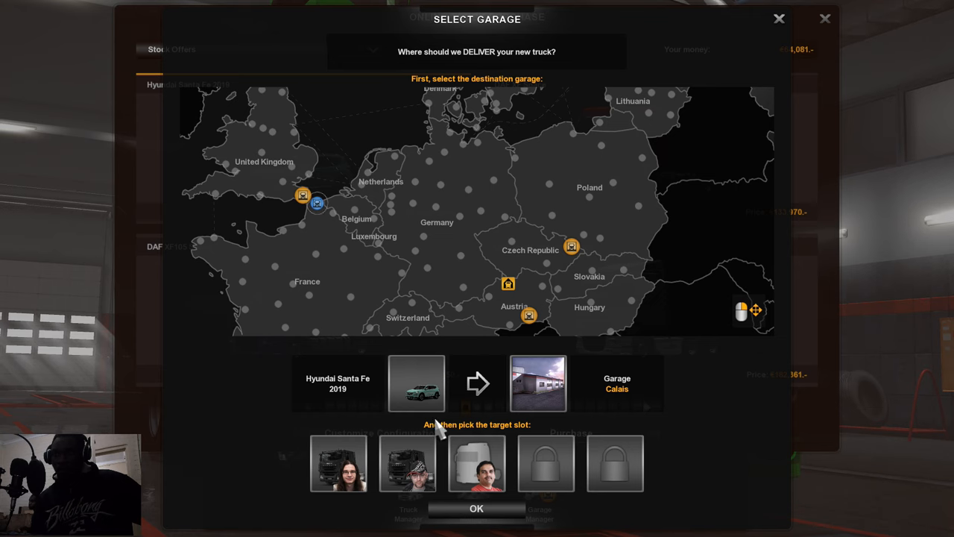
click(478, 470)
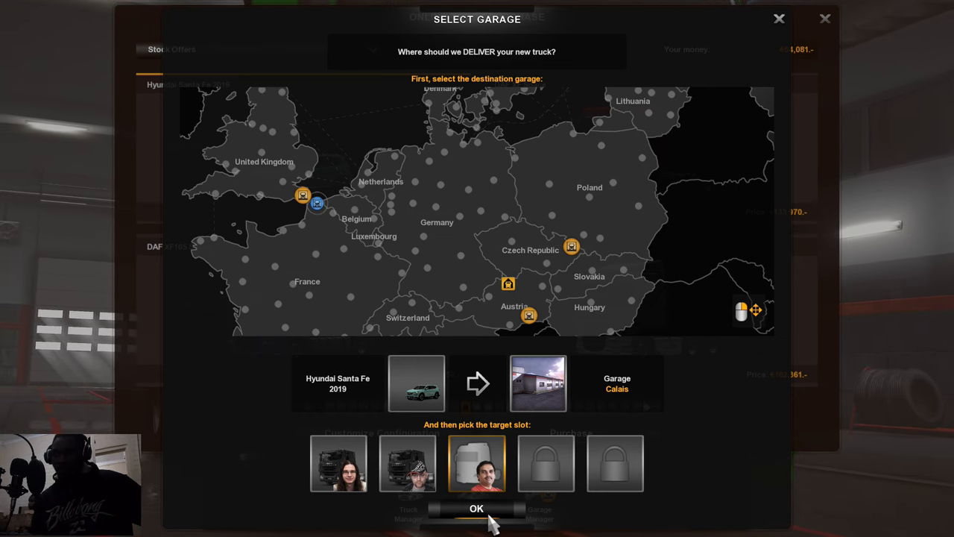
click(477, 509)
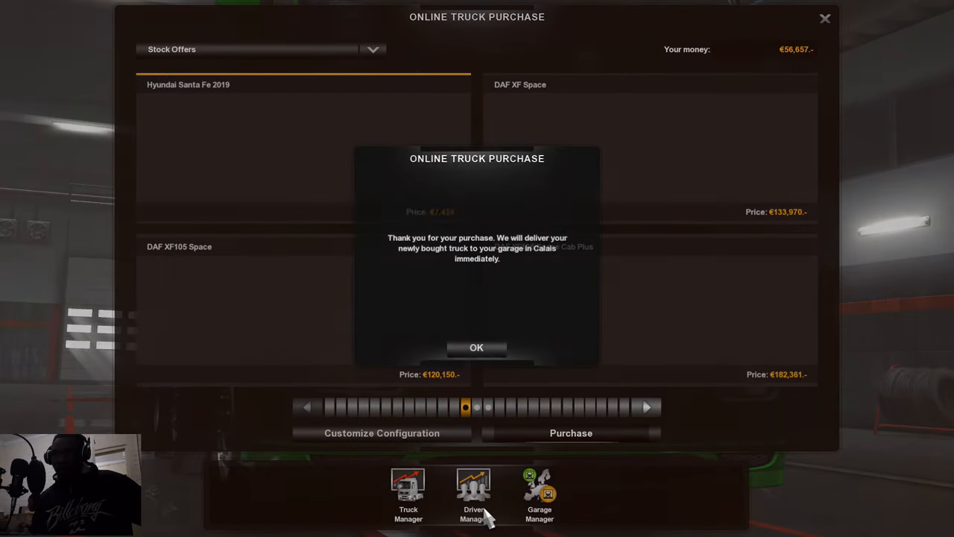
click(472, 348)
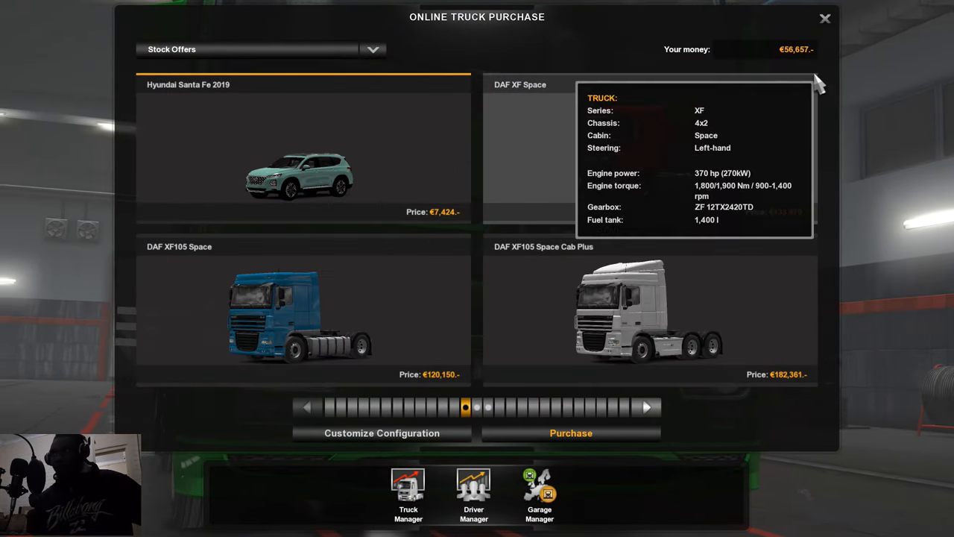
Leave the dealer screens and return to the list of owned trucks.
click(826, 18)
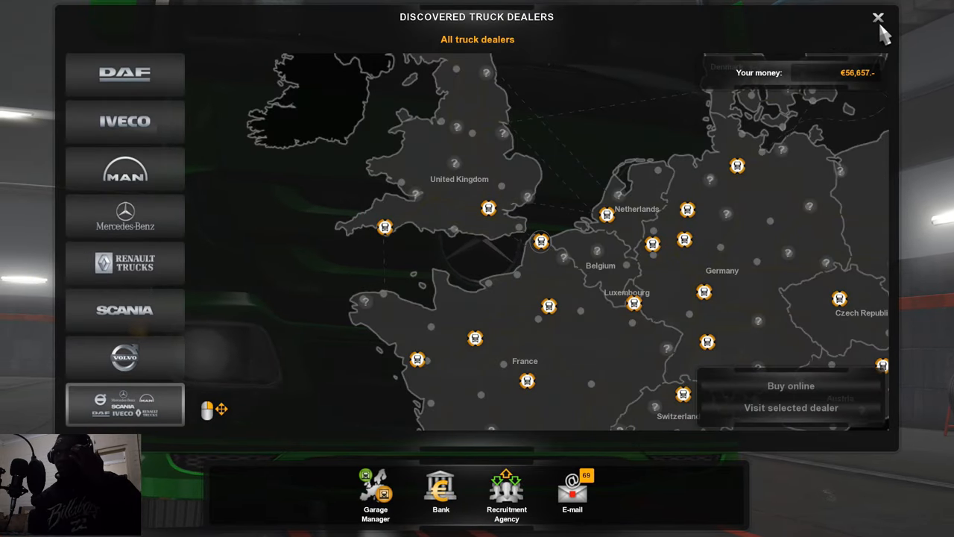
click(878, 17)
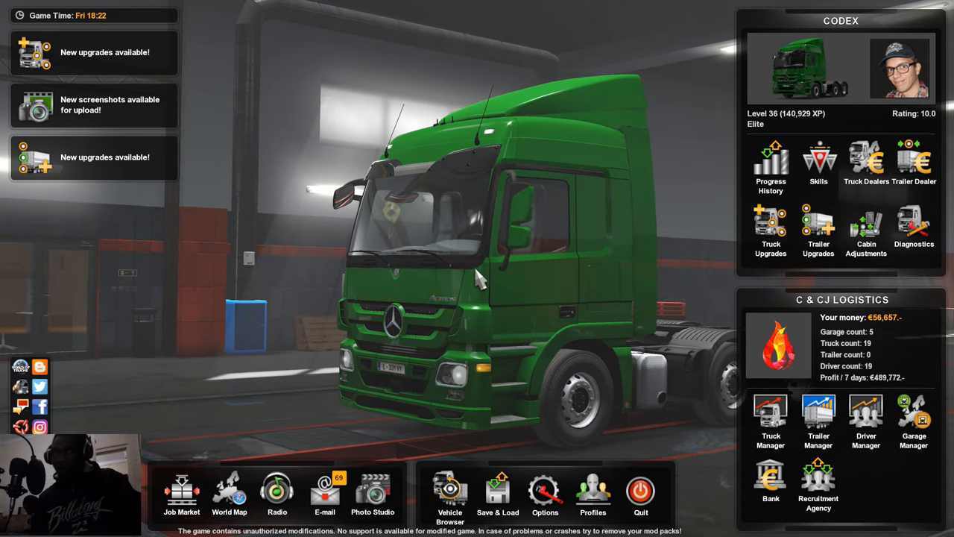
click(770, 422)
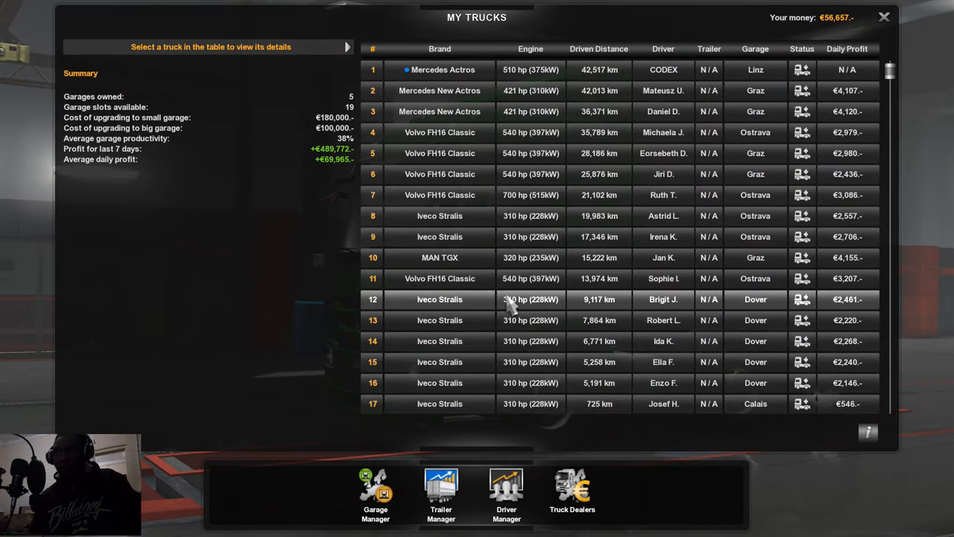
scroll(511, 304, down, 2)
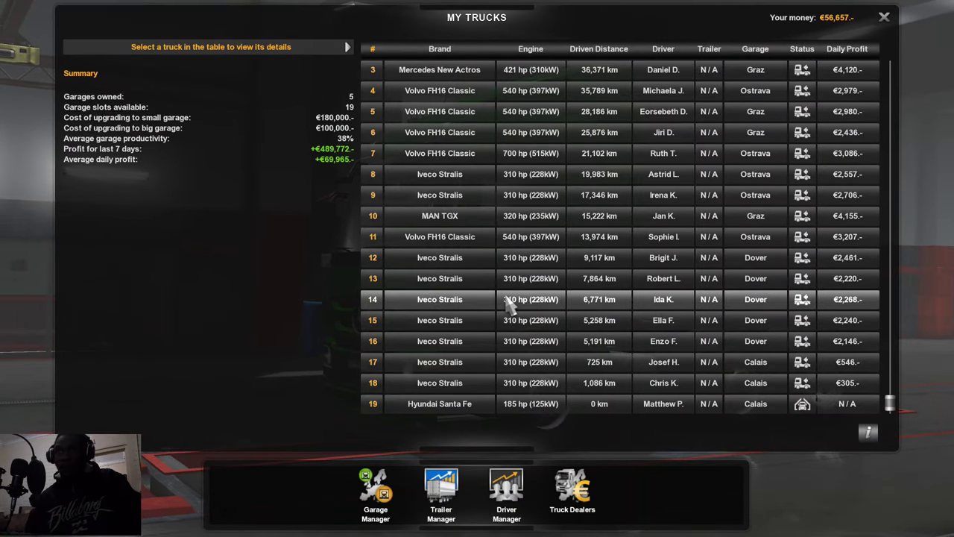
Choose to drive the Hyundai Santa Fe yourself, relocating the Mercedes-Benz Actros to Calais.
click(472, 406)
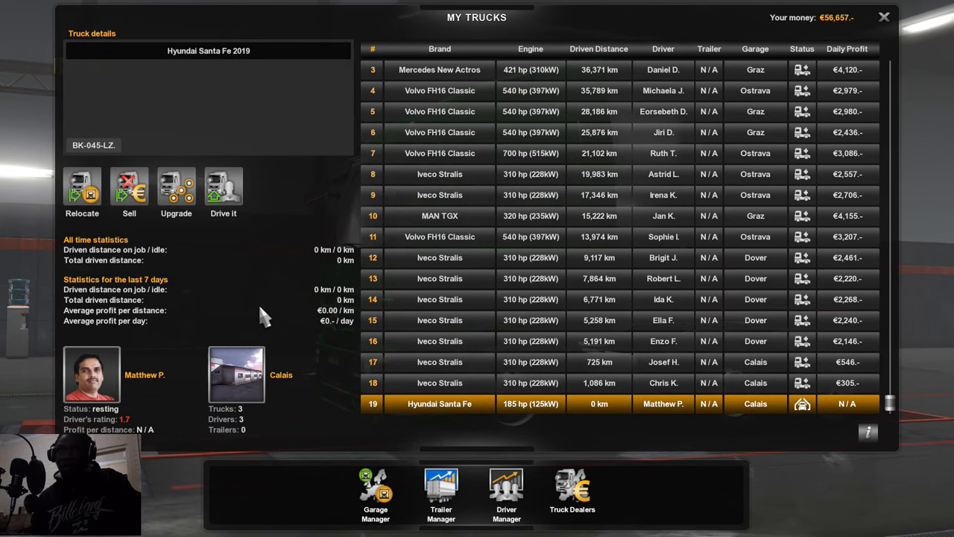
click(223, 192)
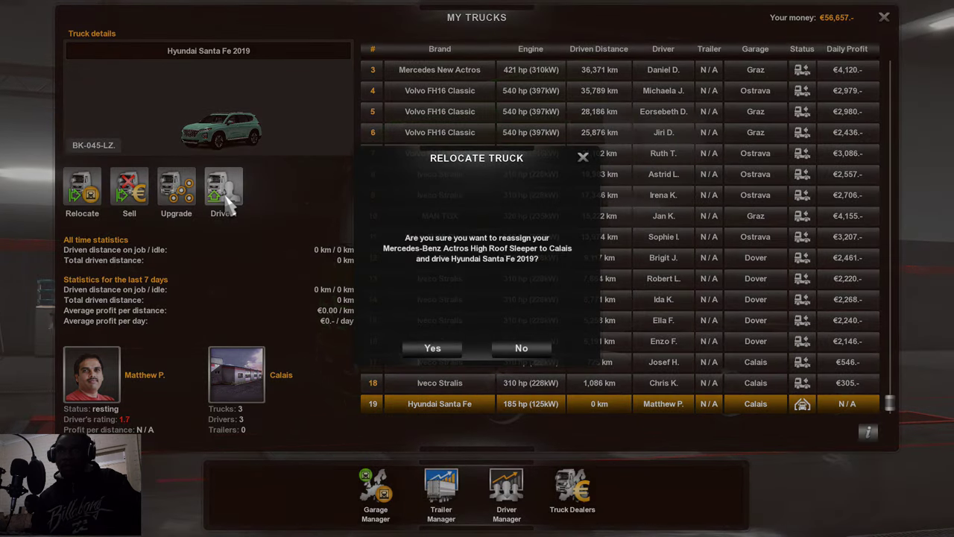
click(432, 349)
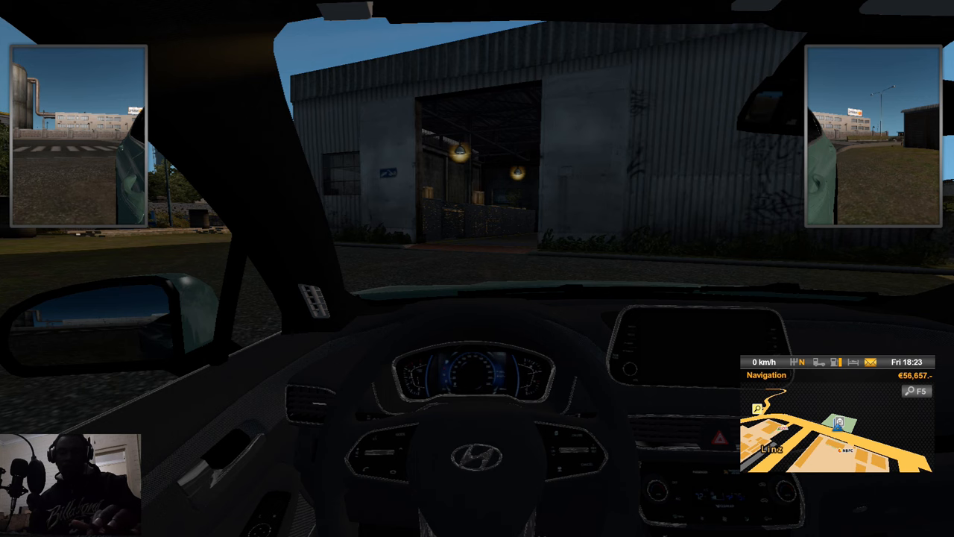
Orbit the exterior camera all around the parked Hyundai Santa Fe in the Linz yard.
key(2)
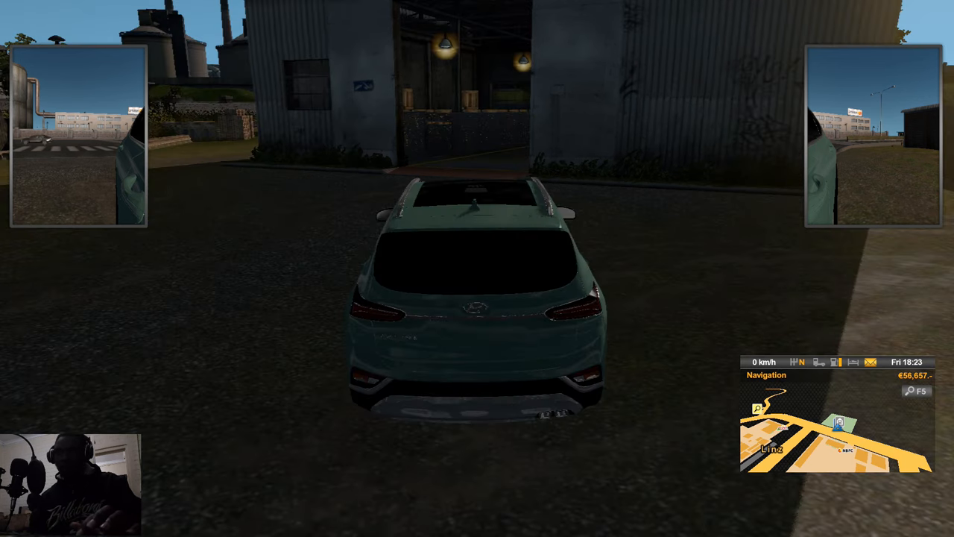
drag(478, 268, 298, 223)
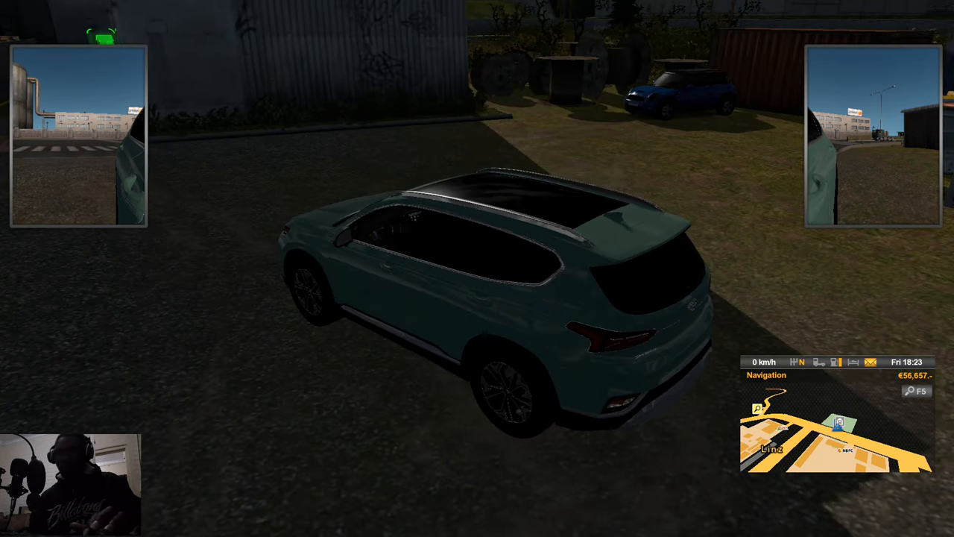
drag(478, 268, 298, 269)
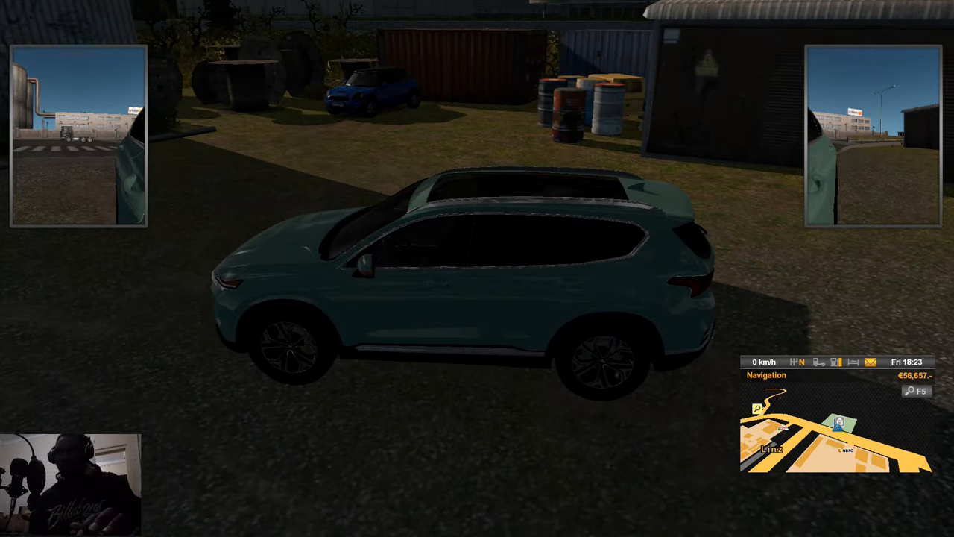
drag(477, 269, 298, 269)
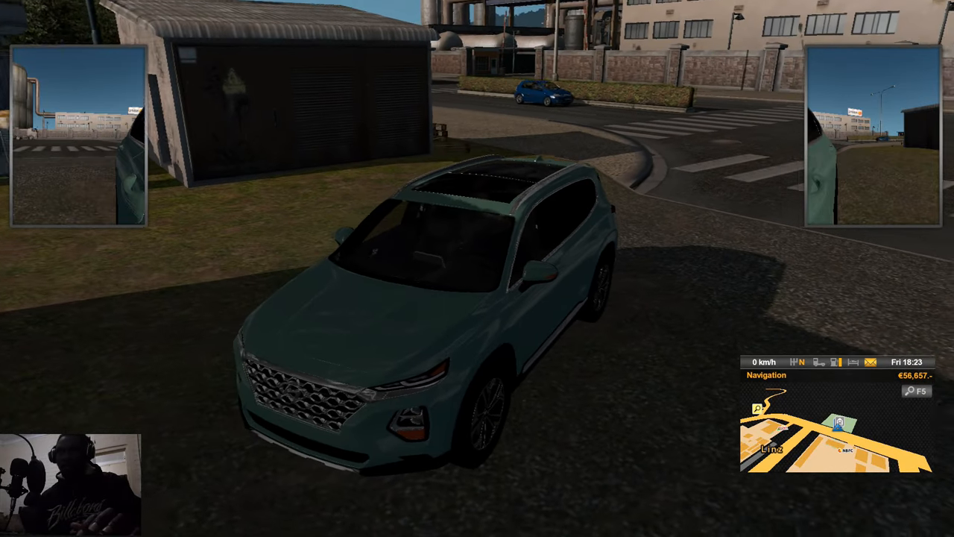
drag(477, 268, 336, 284)
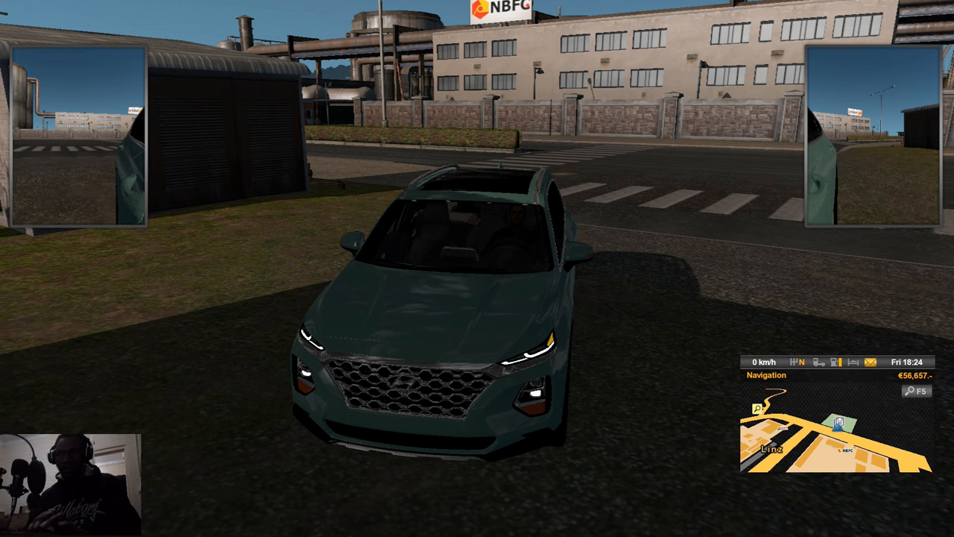
drag(477, 268, 671, 269)
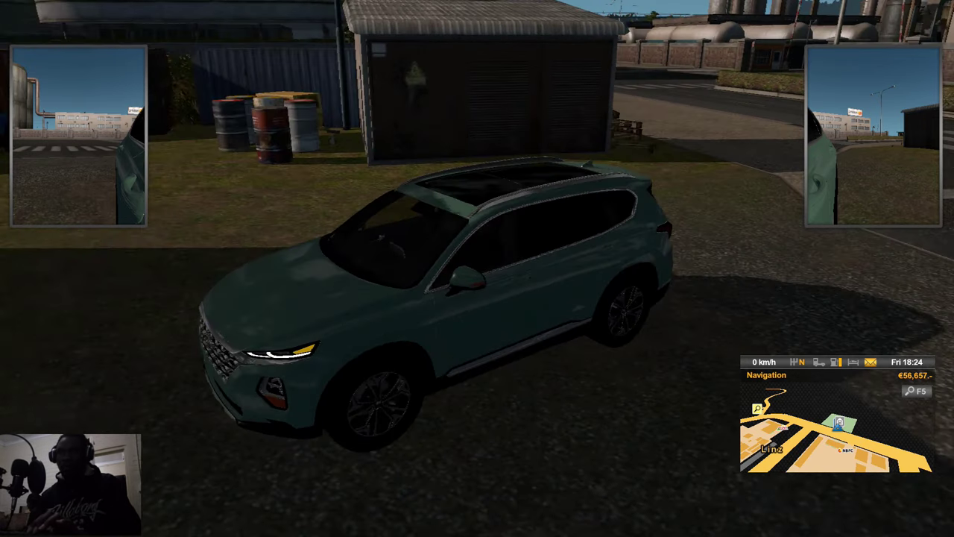
drag(478, 269, 671, 269)
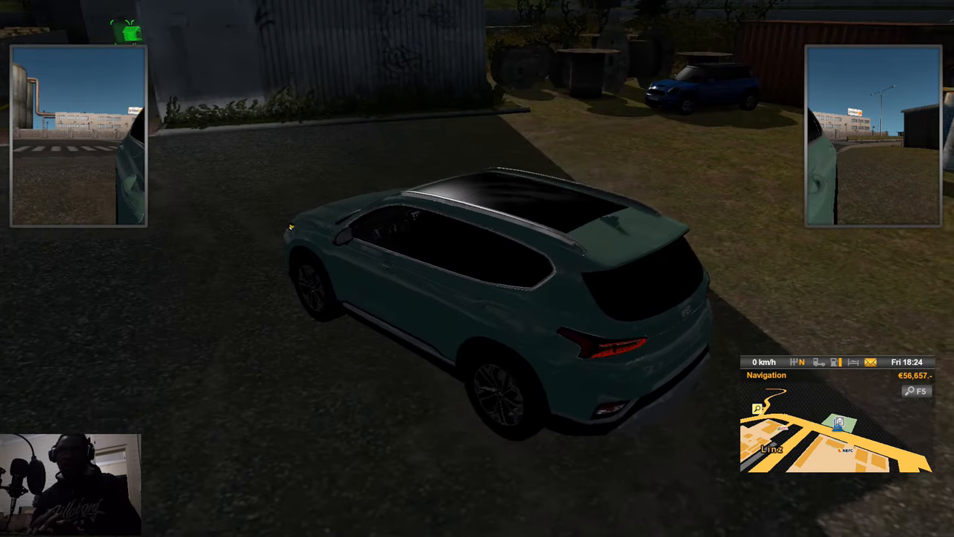
drag(477, 269, 596, 269)
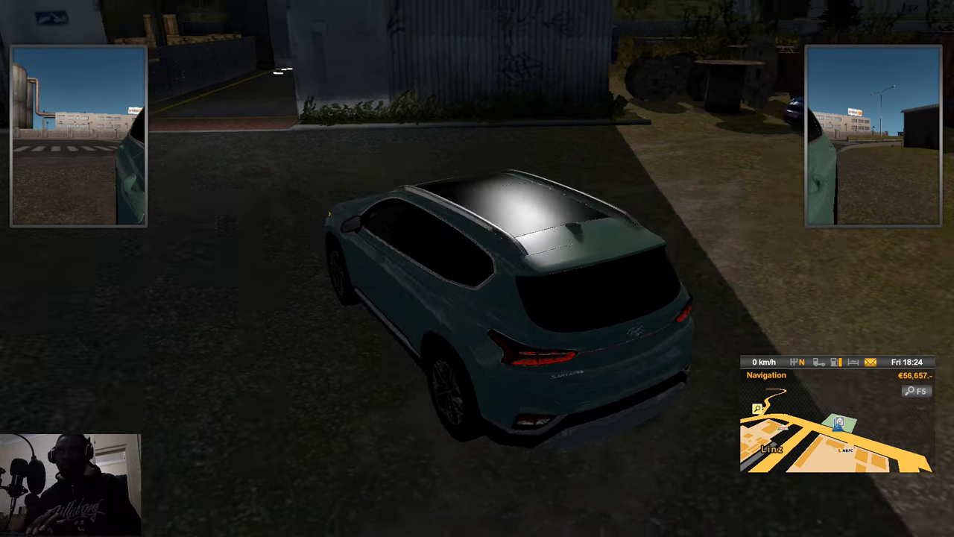
drag(477, 269, 566, 268)
drag(477, 268, 537, 268)
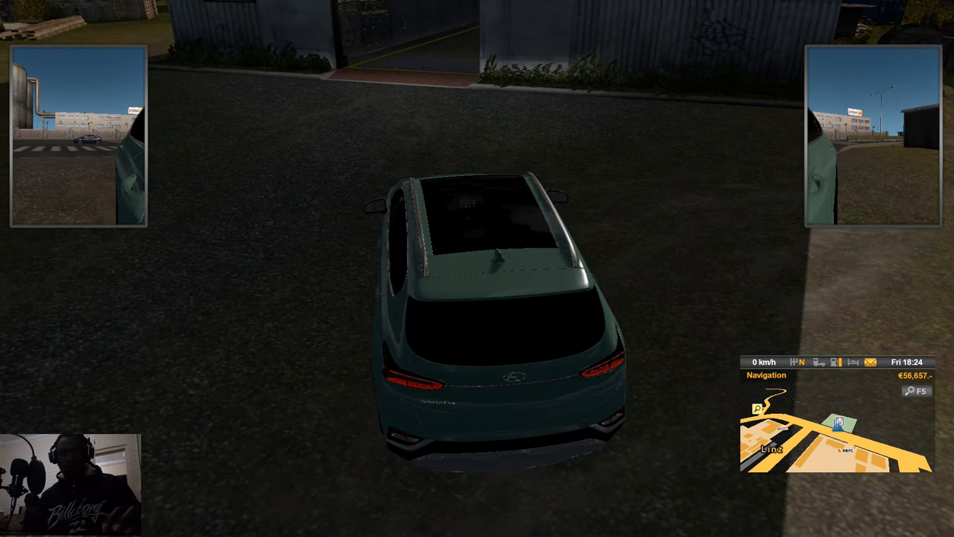
drag(477, 268, 672, 268)
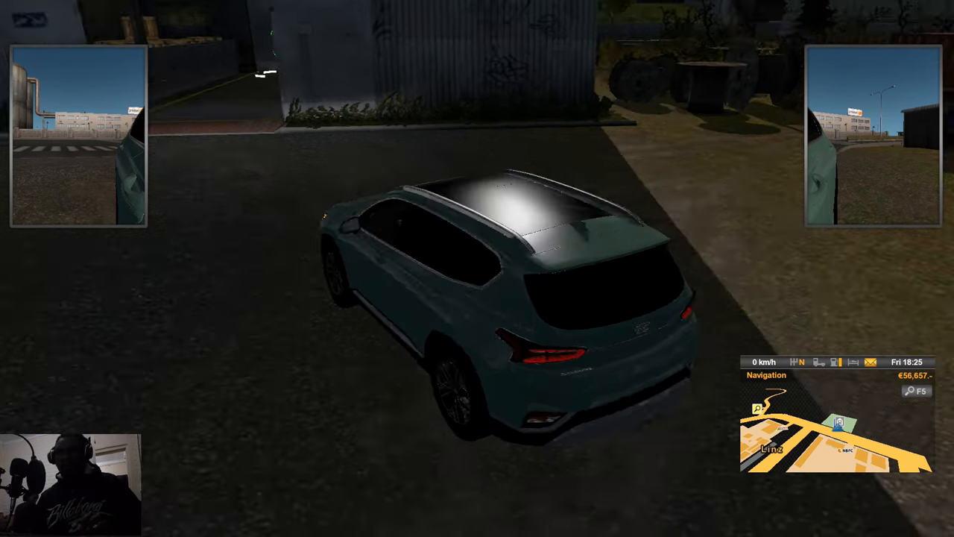
drag(478, 268, 596, 269)
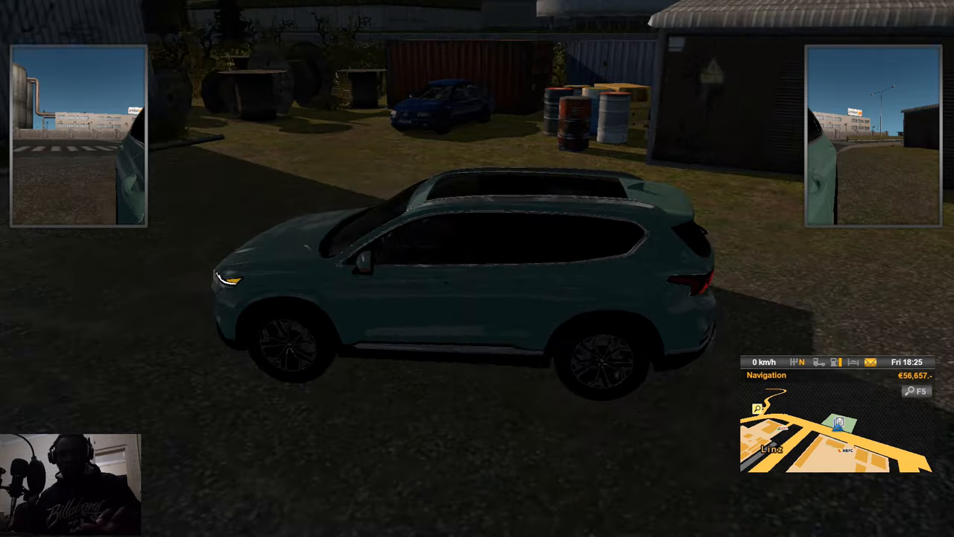
Look around the Santa Fe's cabin from the driver's seat, from console to rear seats.
key(1)
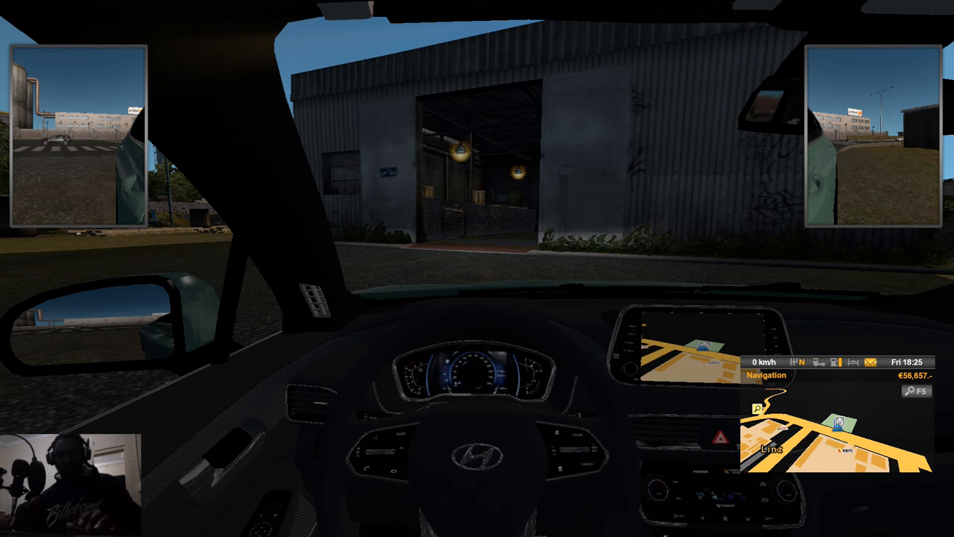
drag(477, 268, 433, 268)
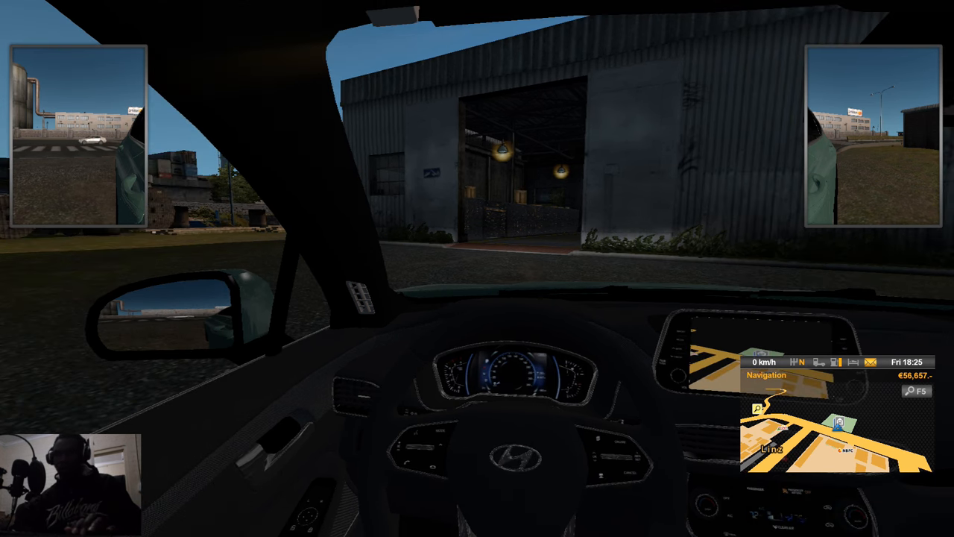
drag(372, 268, 596, 268)
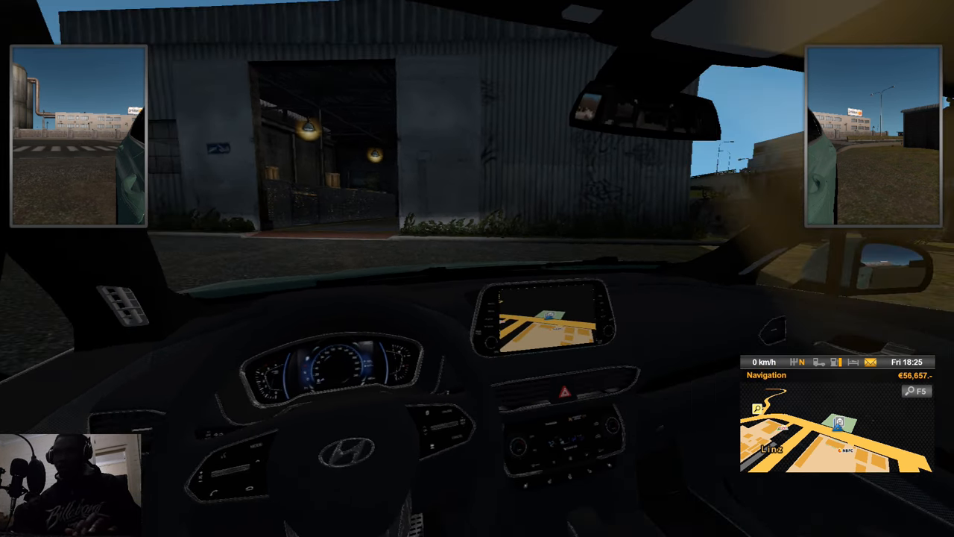
drag(447, 268, 507, 269)
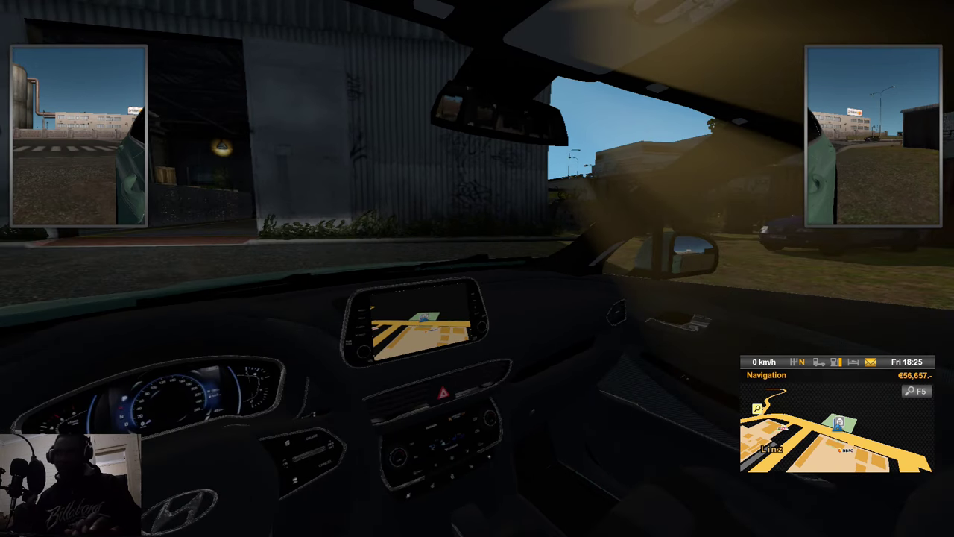
drag(478, 268, 478, 268)
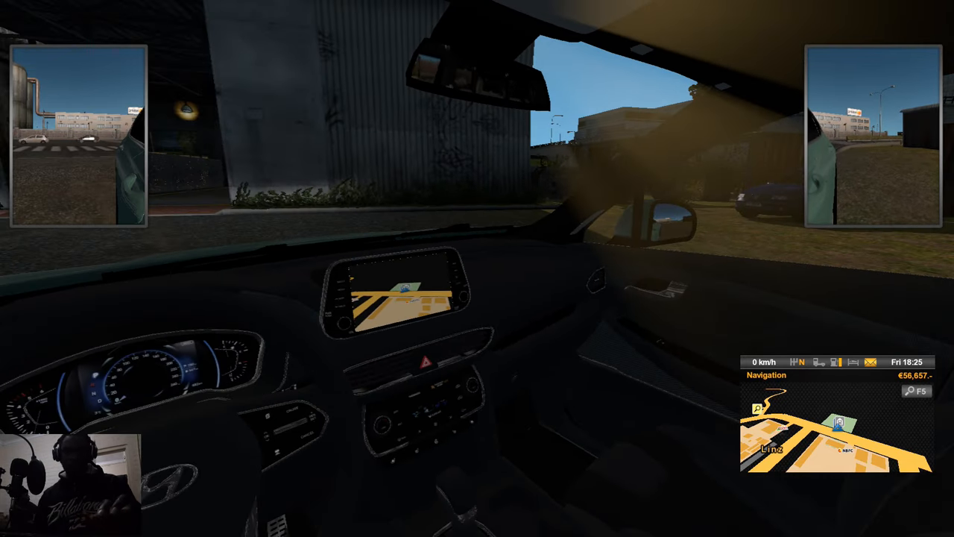
Switch to the chase view and start driving forward out of the yard.
key(2)
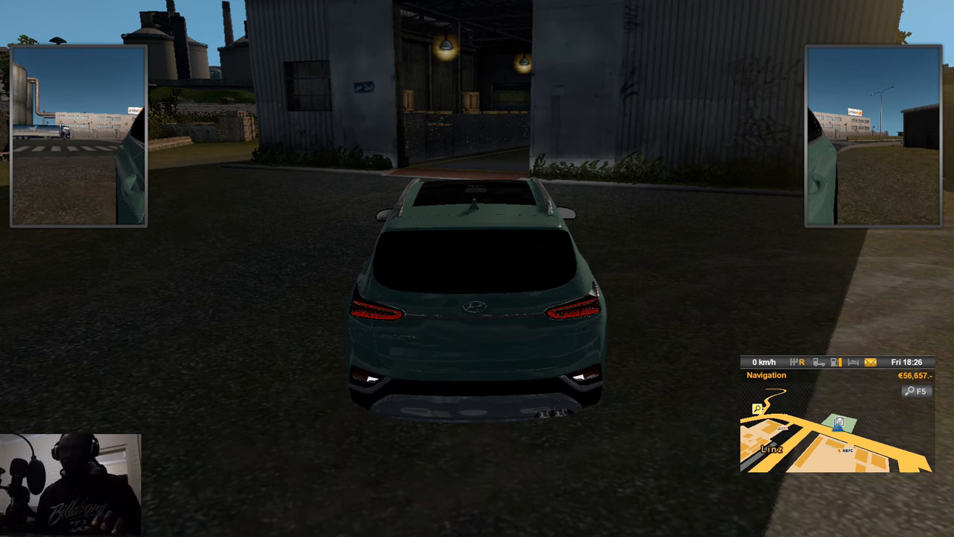
key(Up)
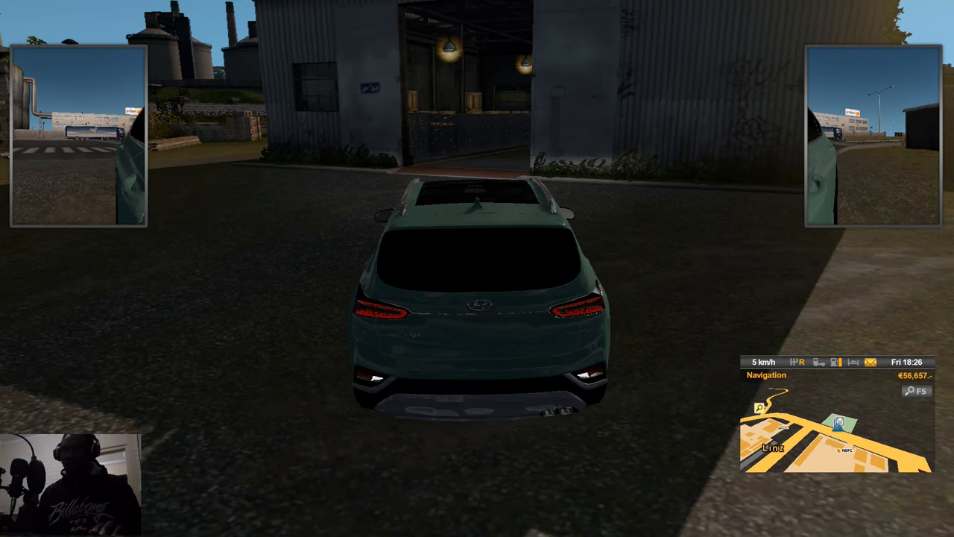
Steer left out of the yard onto the road and turn right through the intersection.
key(Left)
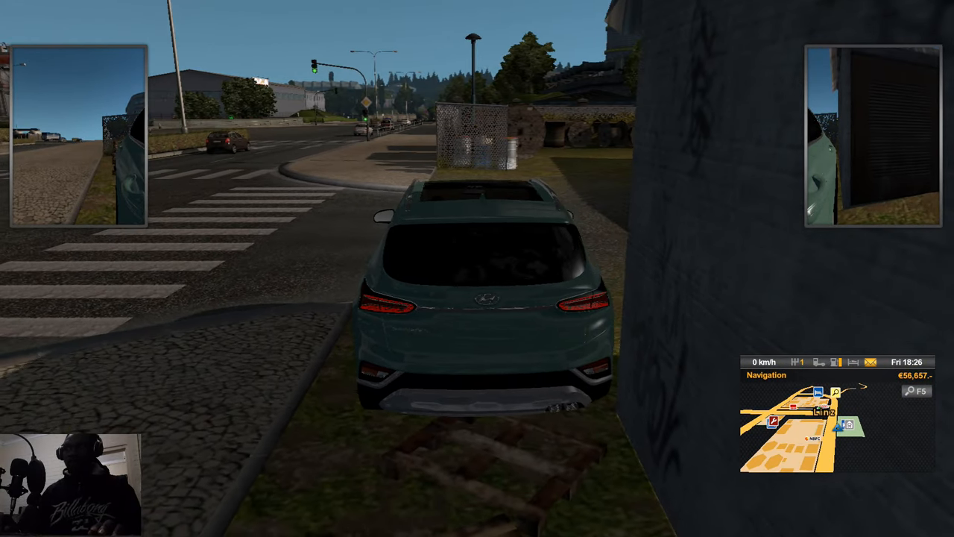
key(Up)
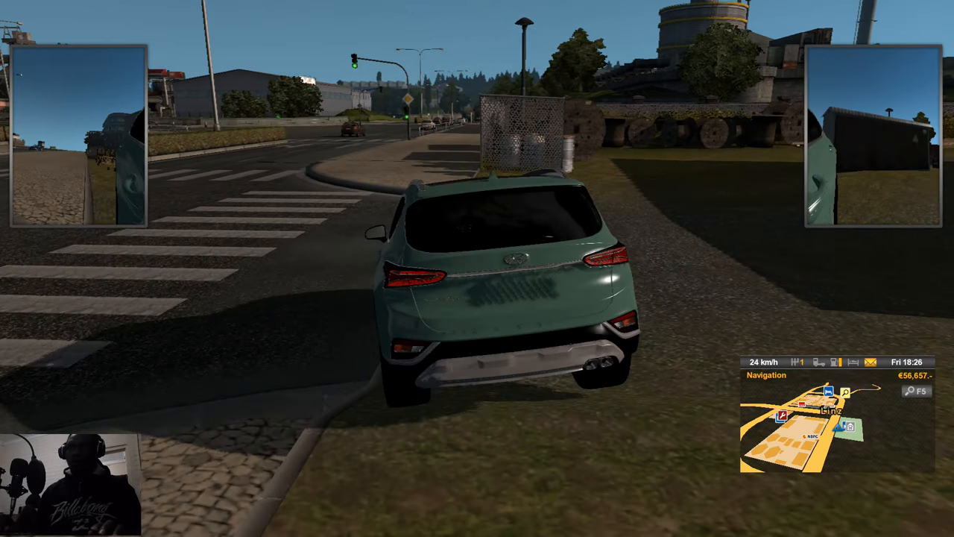
key(Left)
key(Left)
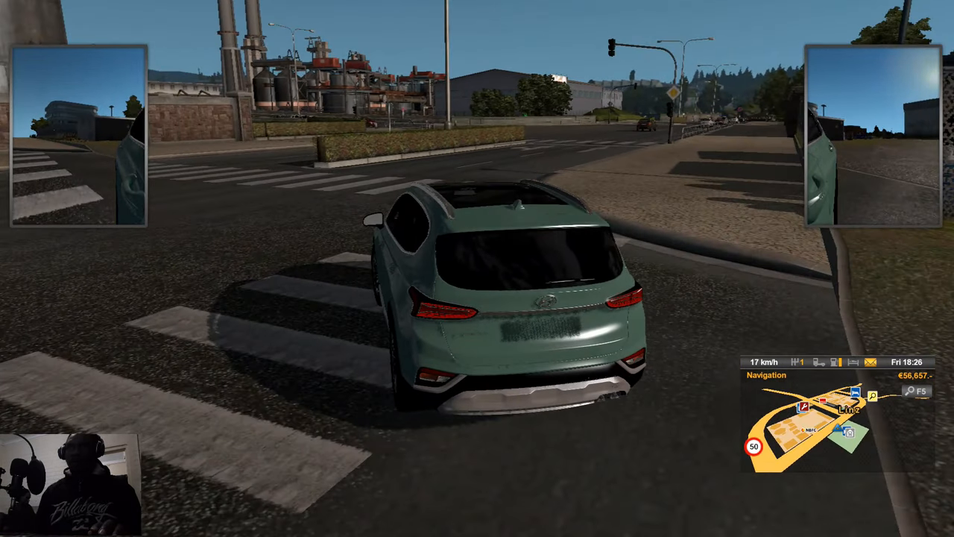
key(Right)
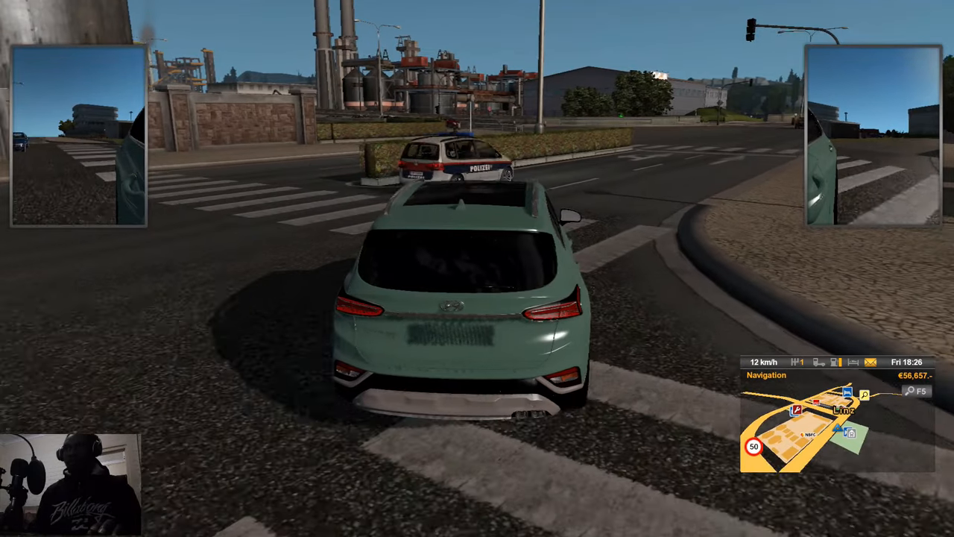
key(Right)
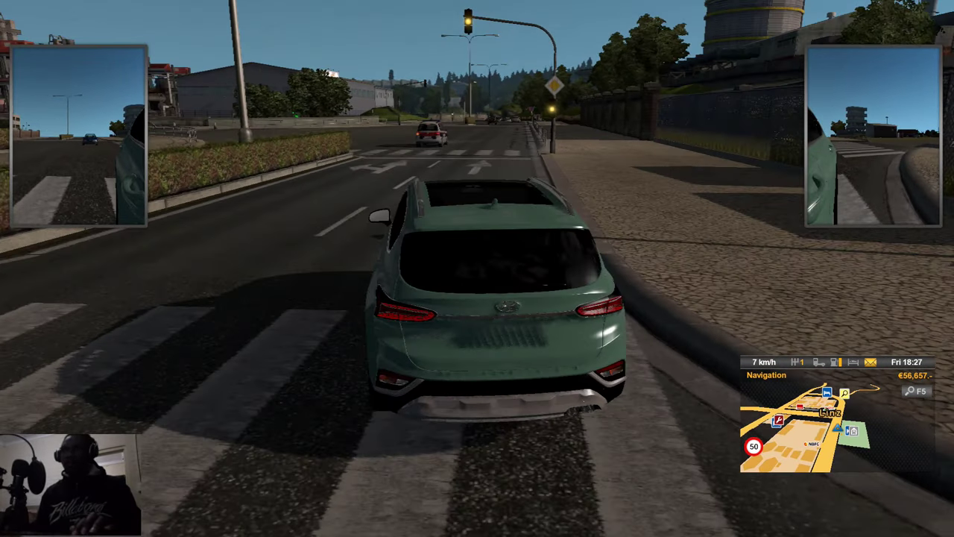
Orbit the chase camera round to the car's front quarter while moving along the street.
drag(478, 268, 671, 269)
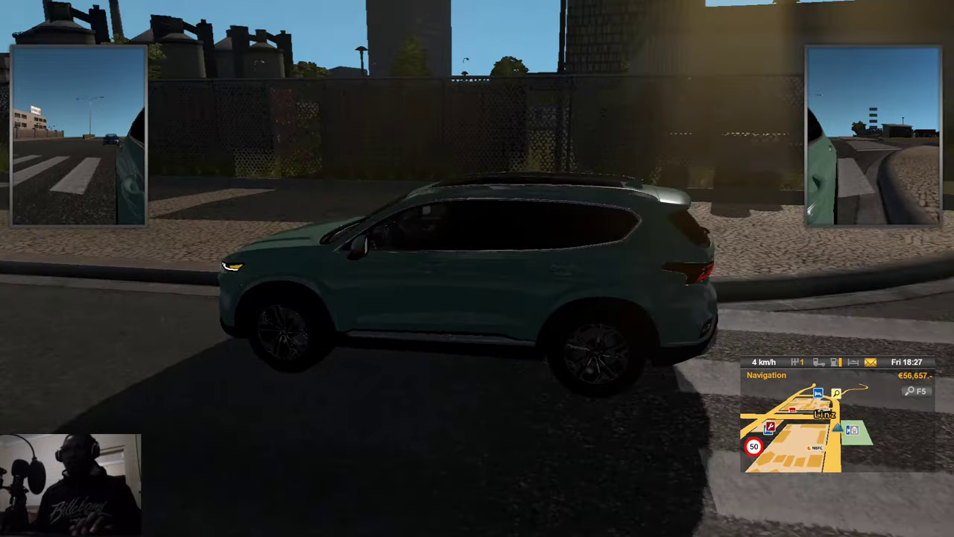
drag(477, 268, 671, 268)
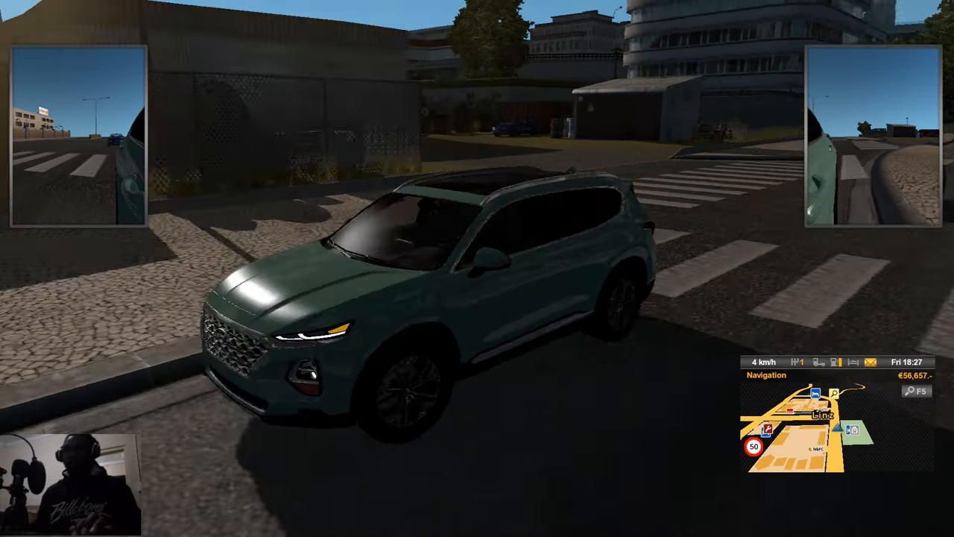